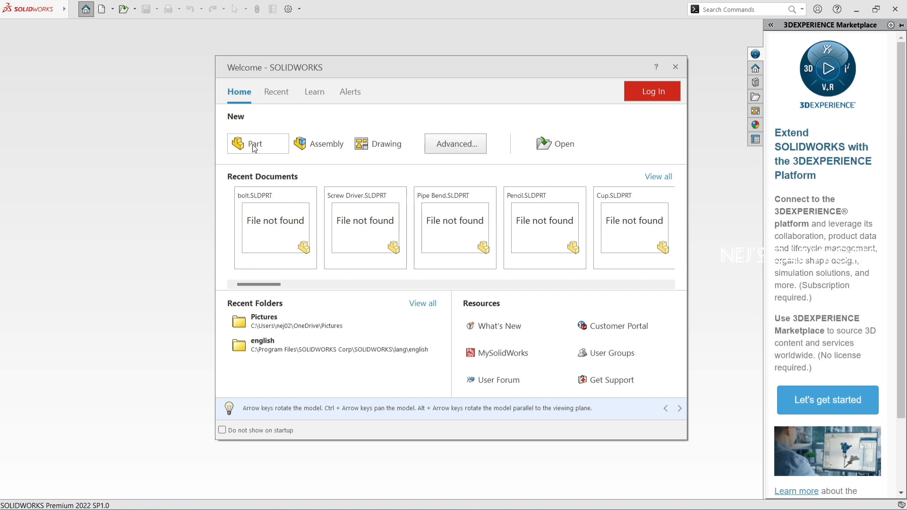
Create a new part and start a sketch on the Top Plane
{"action": "left_click", "coordinate": [254, 146]}
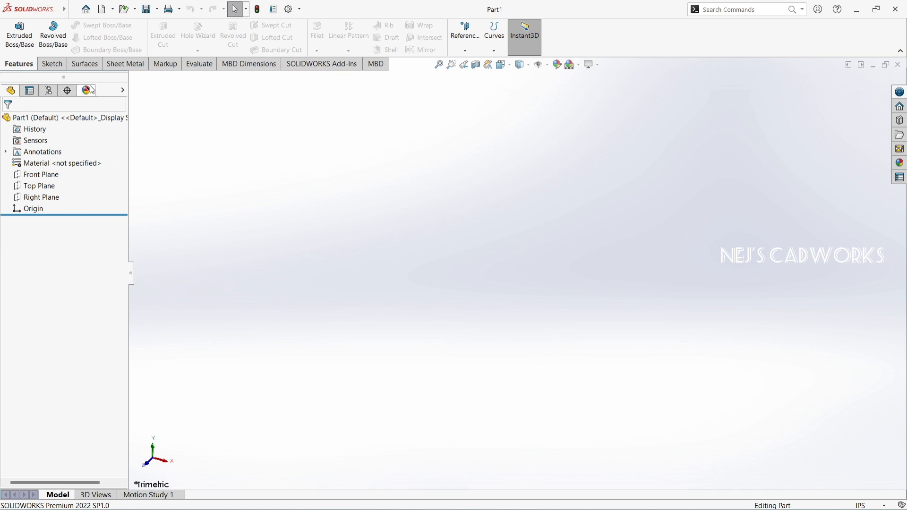
{"action": "left_click", "coordinate": [52, 65]}
{"action": "left_click", "coordinate": [19, 36]}
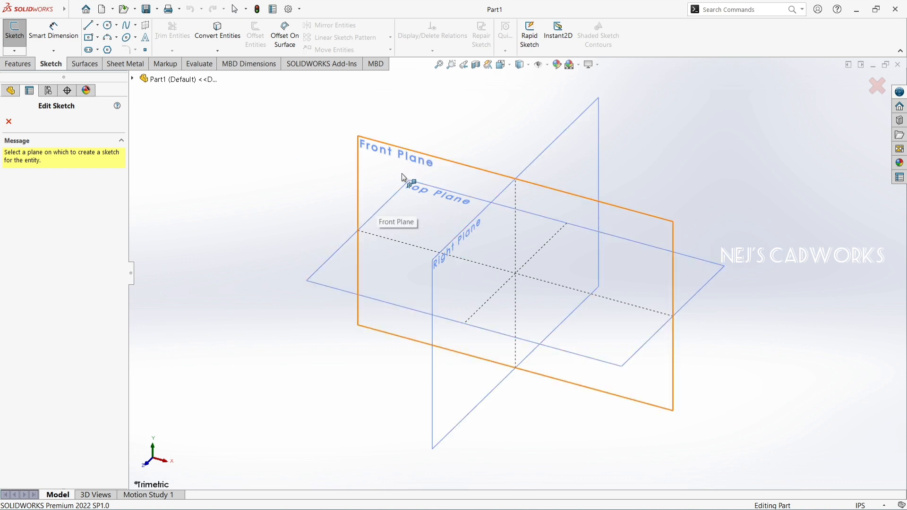
{"action": "left_click", "coordinate": [335, 256]}
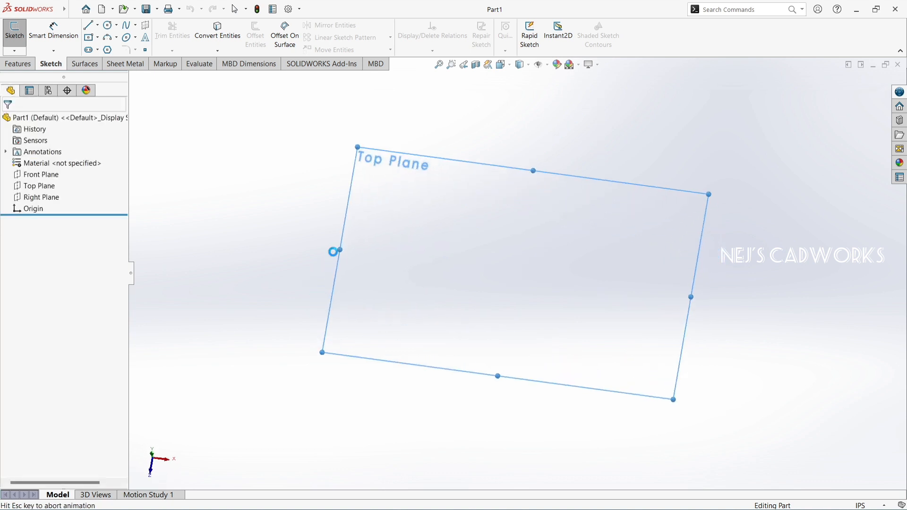
Sketch a center rectangle about 6.32 in wide and 3.23 in high, centred on the origin
{"action": "left_click", "coordinate": [89, 37]}
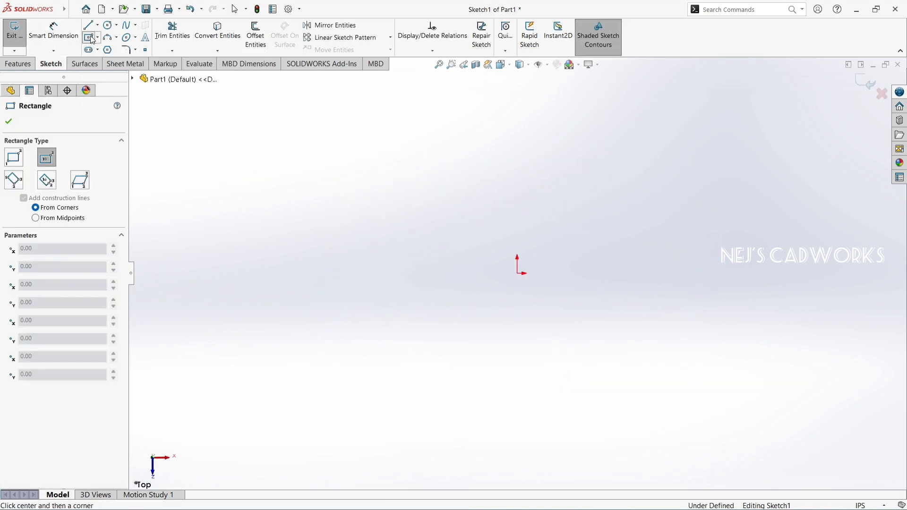
{"action": "left_click", "coordinate": [518, 273]}
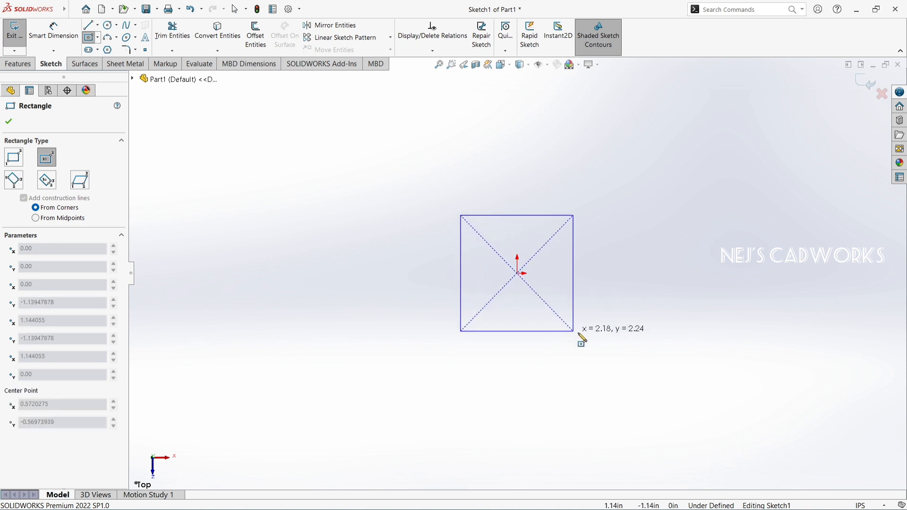
{"action": "left_click", "coordinate": [680, 358]}
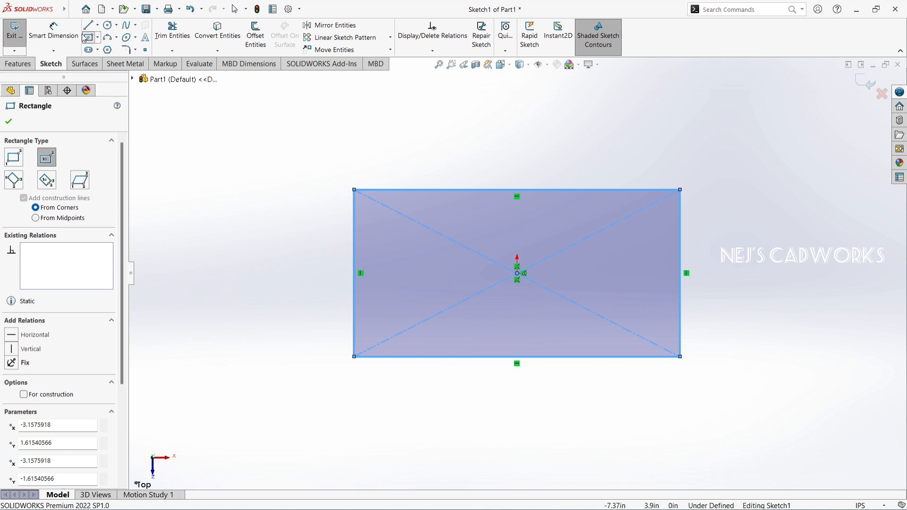
Dimension the rectangle to 96 in wide and 64 in high
{"action": "left_click", "coordinate": [54, 33]}
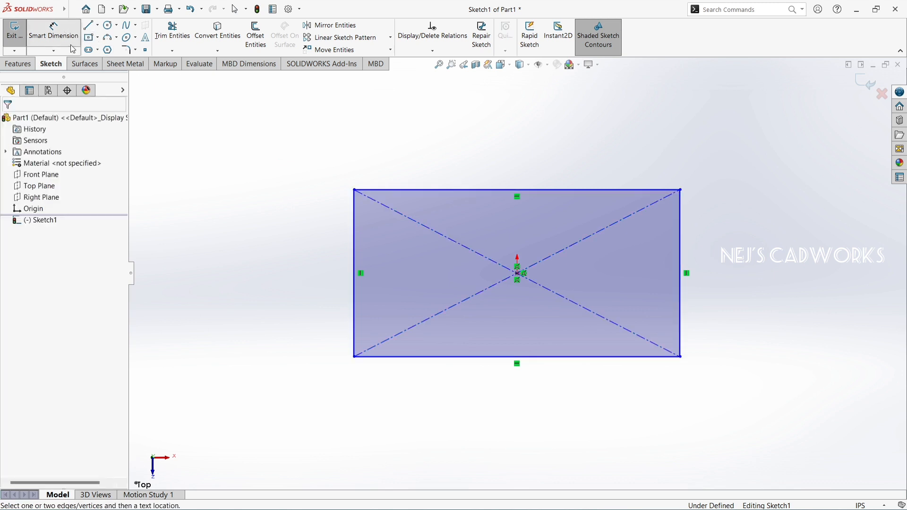
{"action": "left_click", "coordinate": [544, 190]}
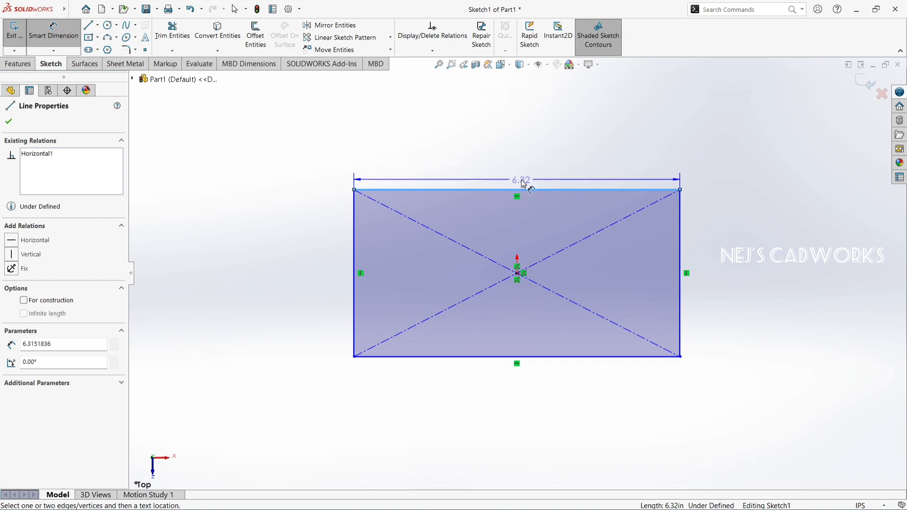
{"action": "left_click", "coordinate": [518, 175]}
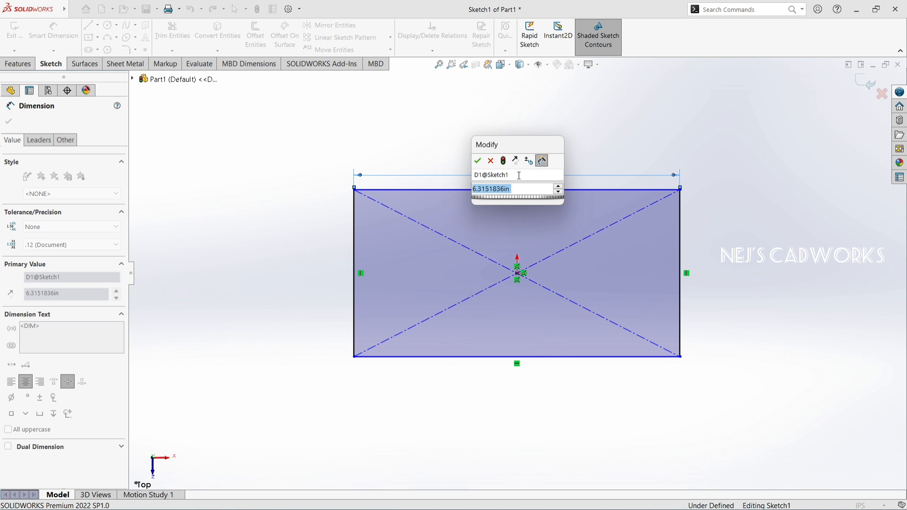
{"action": "type", "text": "96"}
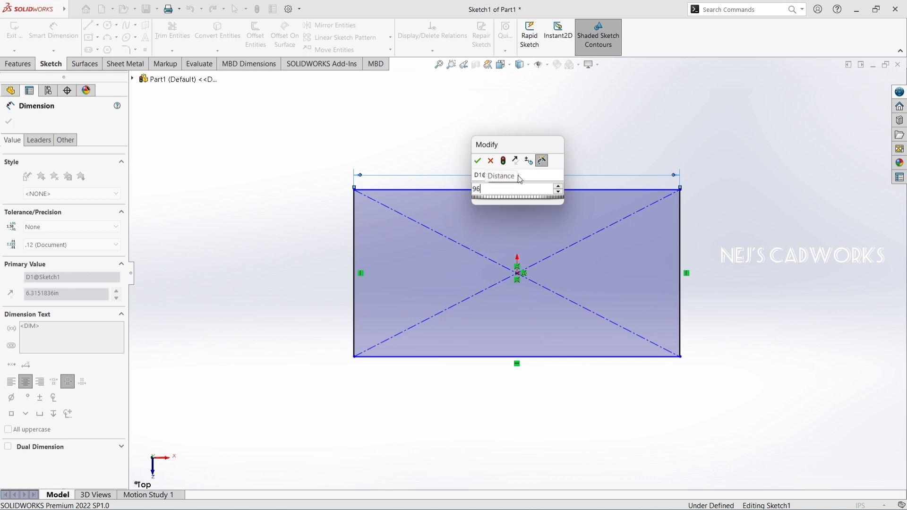
{"action": "key", "text": "Return"}
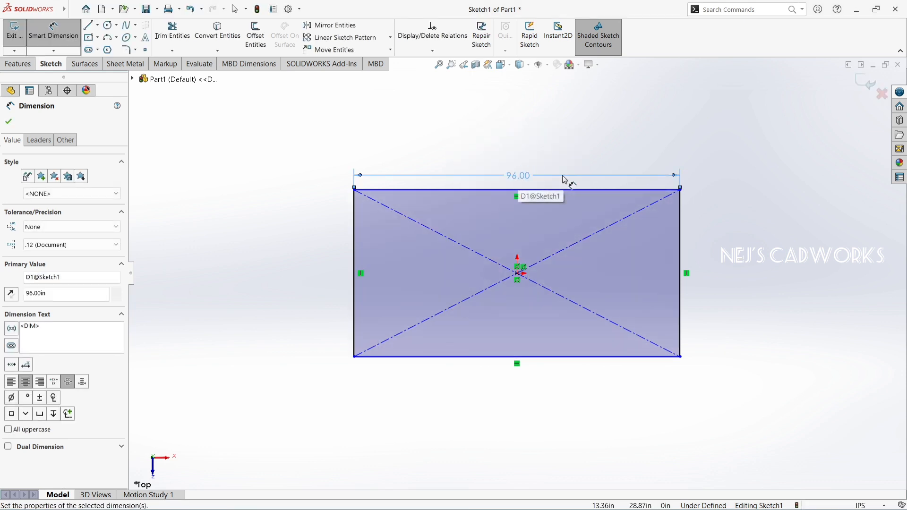
{"action": "left_click", "coordinate": [681, 327]}
{"action": "left_click", "coordinate": [711, 306]}
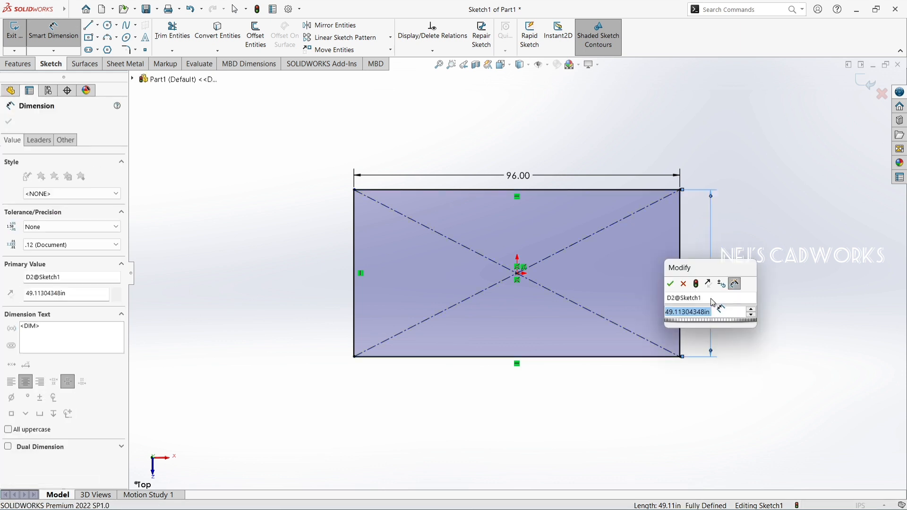
{"action": "type", "text": "64"}
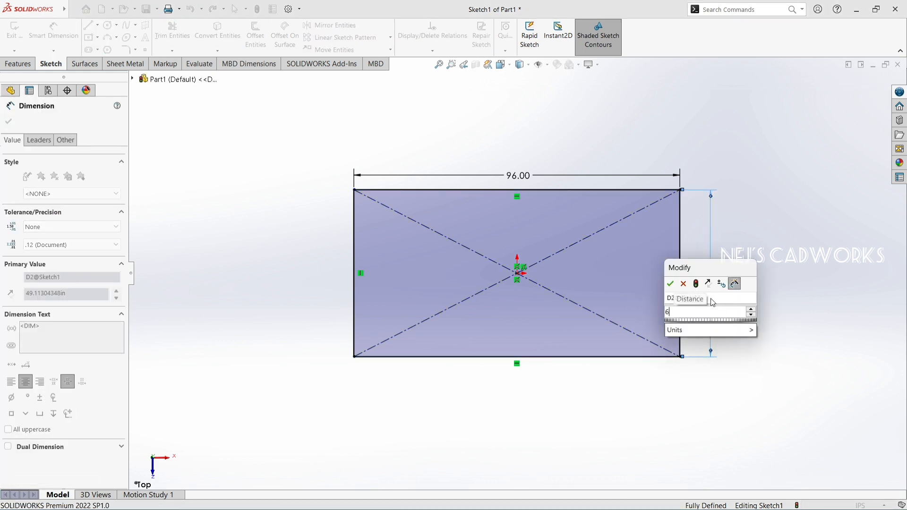
{"action": "key", "text": "Return"}
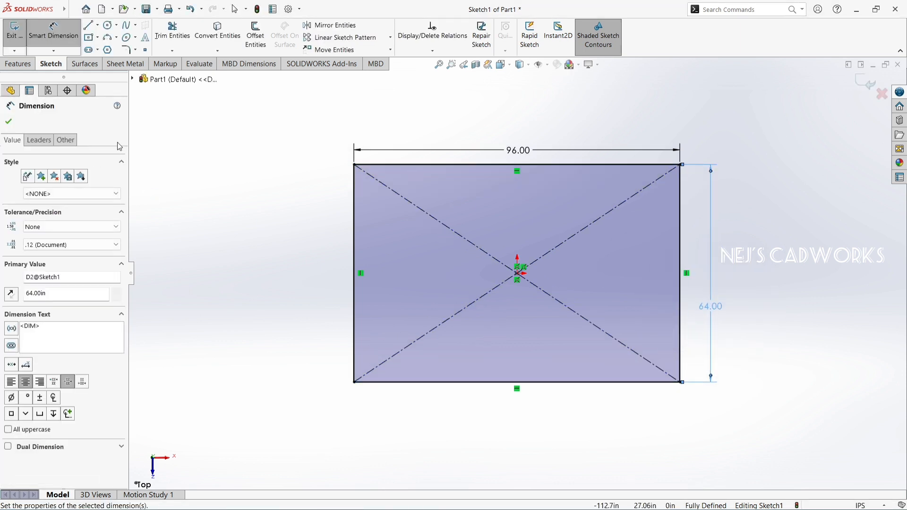
Sketch a circle of radius 8 in, centred about 18.5 in to the right of the origin on its horizontal axis
{"action": "left_click", "coordinate": [108, 29]}
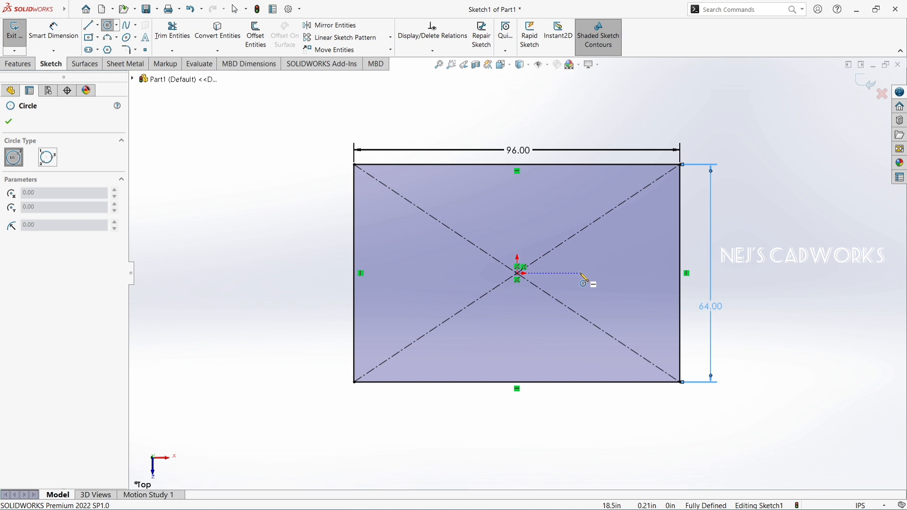
{"action": "left_click_drag", "start_coordinate": [581, 273], "coordinate": [588, 295]}
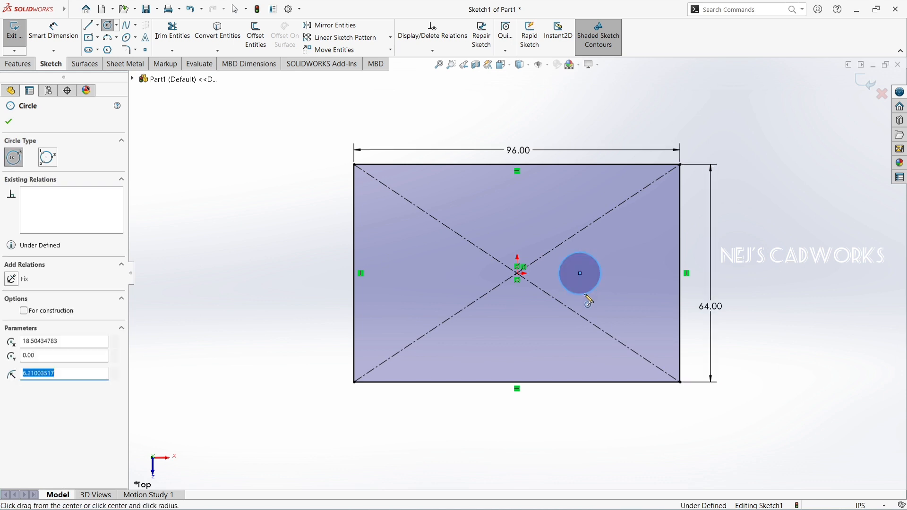
{"action": "type", "text": "8"}
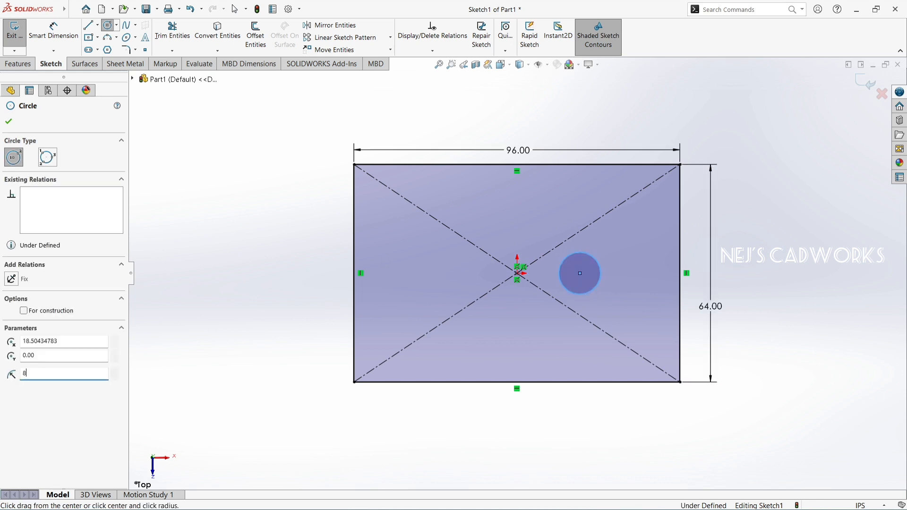
{"action": "key", "text": "Return"}
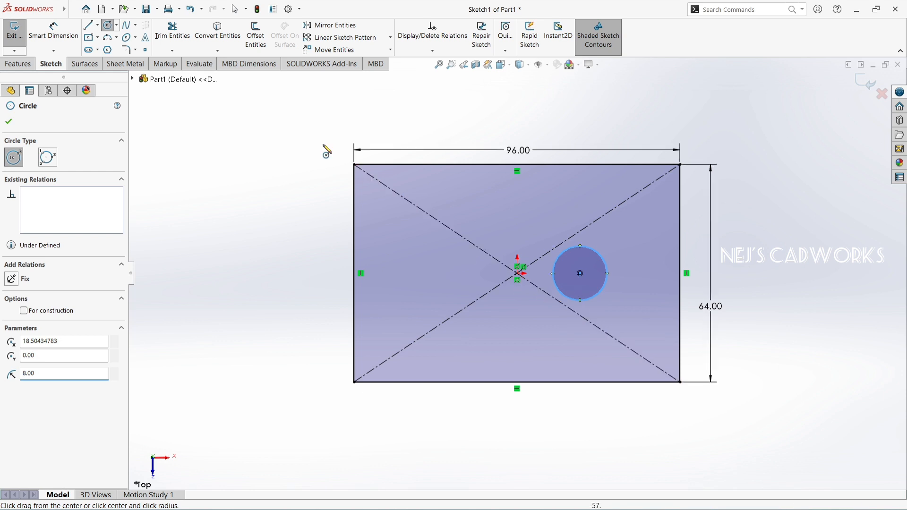
Draw two horizontal lines from the circle's topmost and bottommost points to the rectangle's right edge
{"action": "left_click", "coordinate": [89, 26]}
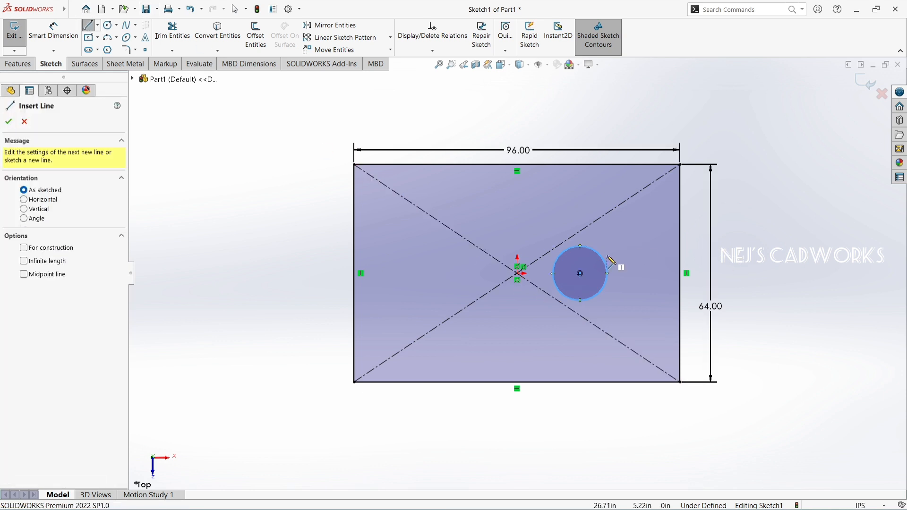
{"action": "left_click", "coordinate": [580, 246]}
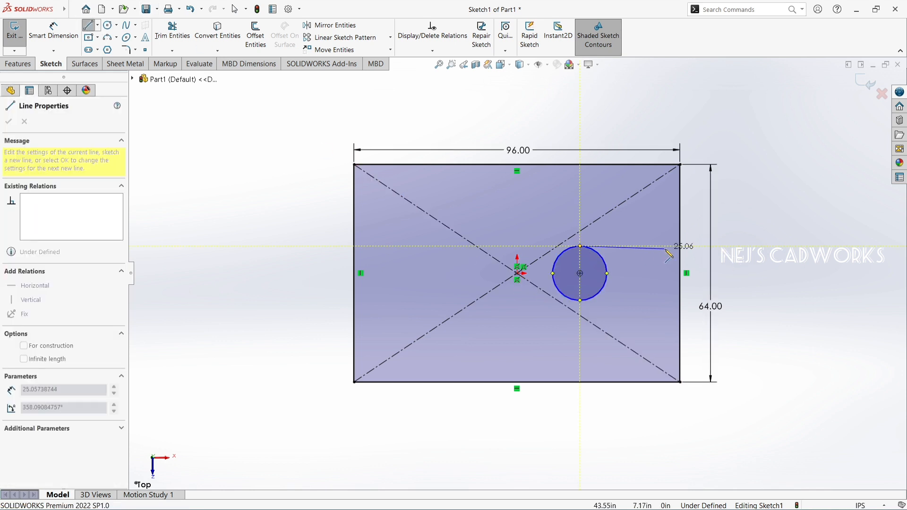
{"action": "left_click", "coordinate": [681, 246]}
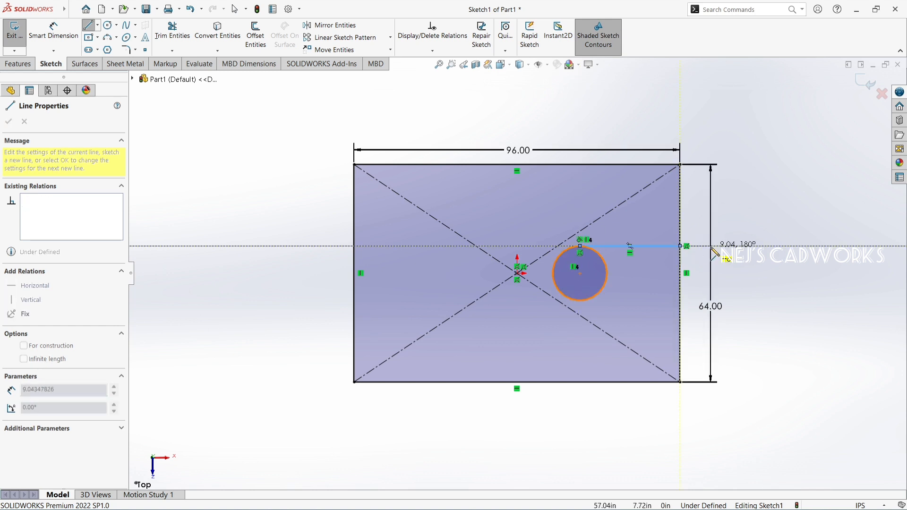
{"action": "right_click", "coordinate": [575, 221]}
{"action": "left_click", "coordinate": [609, 233]}
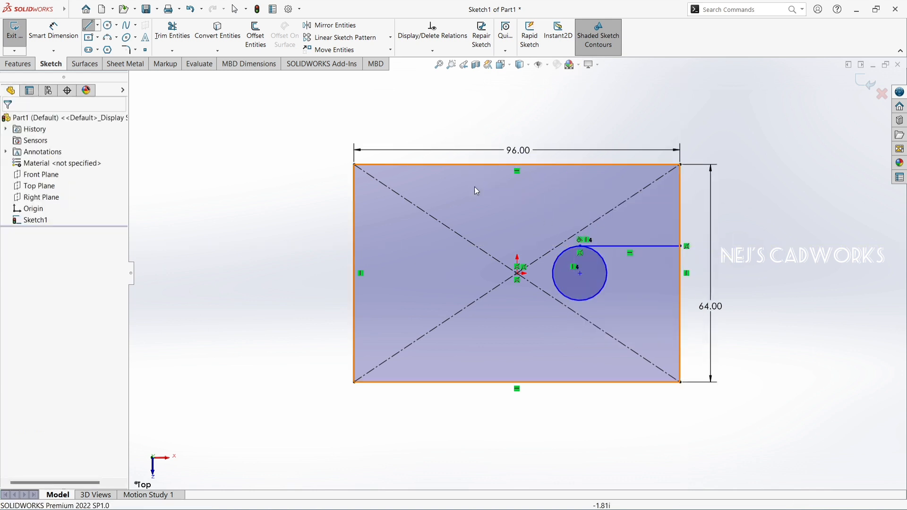
{"action": "left_click", "coordinate": [90, 26]}
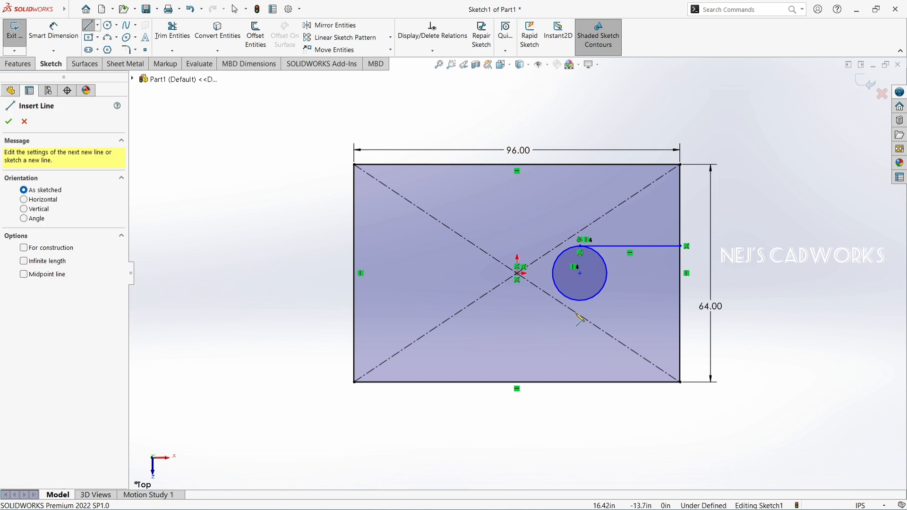
{"action": "left_click_drag", "start_coordinate": [580, 301], "coordinate": [680, 301]}
{"action": "right_click", "coordinate": [660, 289]}
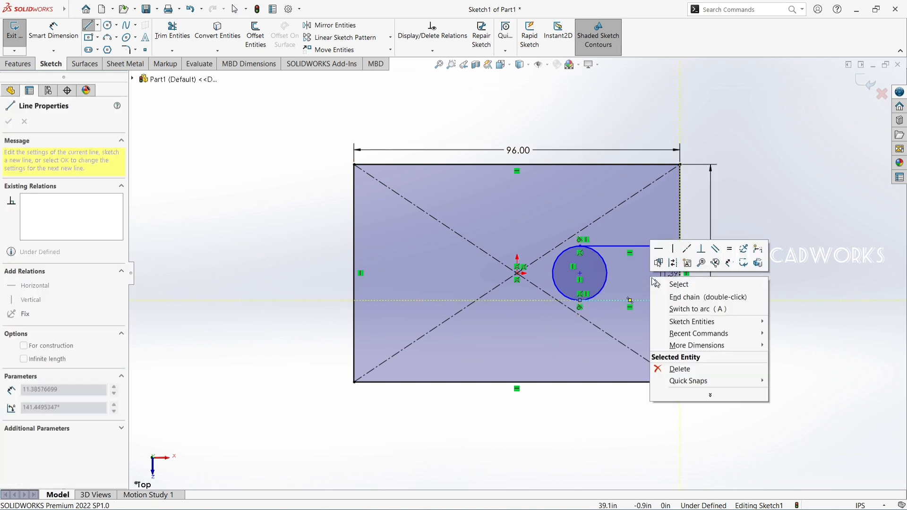
{"action": "left_click", "coordinate": [675, 283]}
Trim the circle's right half and the rectangle's edge between the two lines to open the slot, and dimension its upper straight side to 24 in
{"action": "left_click", "coordinate": [172, 35]}
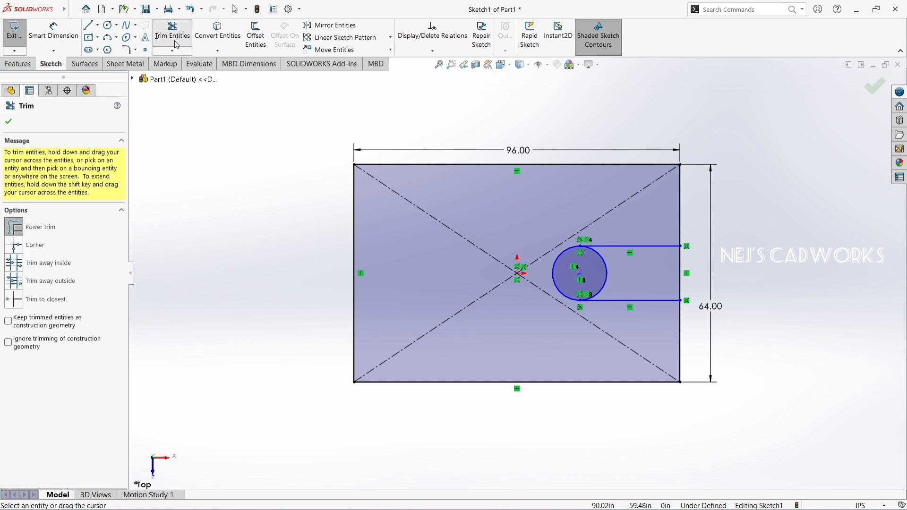
{"action": "left_click_drag", "start_coordinate": [710, 271], "coordinate": [601, 271]}
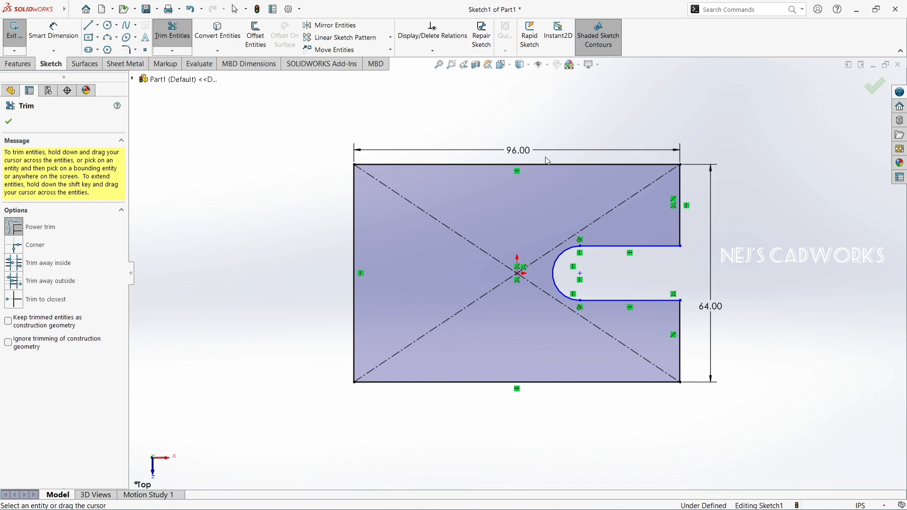
{"action": "left_click", "coordinate": [53, 33]}
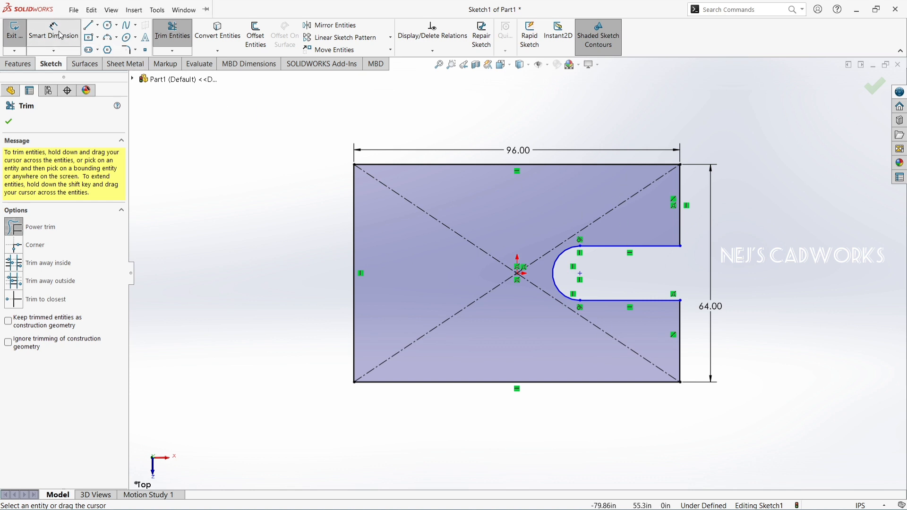
{"action": "left_click", "coordinate": [642, 246]}
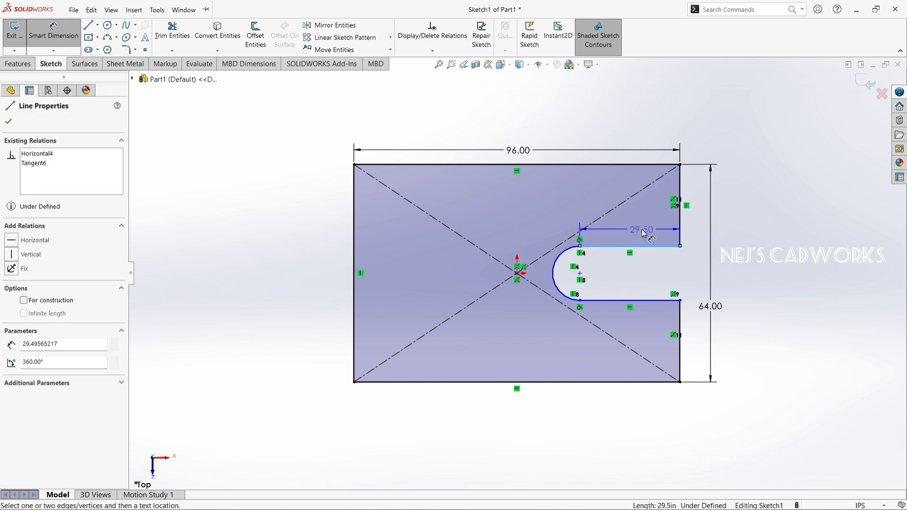
{"action": "left_click", "coordinate": [632, 236]}
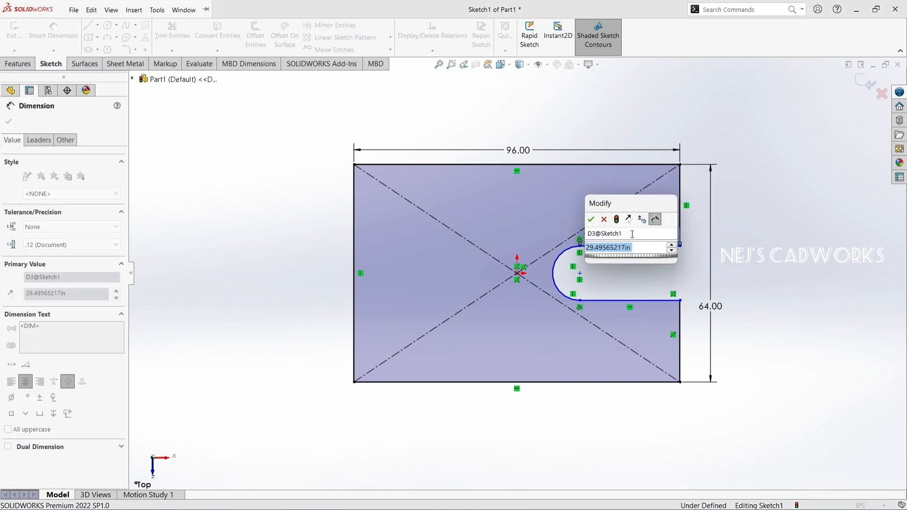
{"action": "type", "text": "24"}
{"action": "key", "text": "Return"}
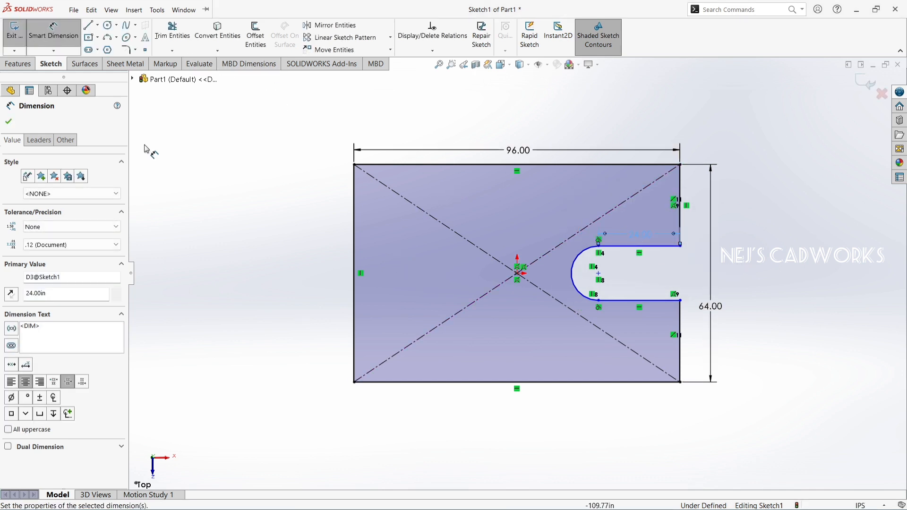
Extrude the slotted profile 16 in with the Mid Plane end condition to form the base block
{"action": "left_click", "coordinate": [6, 65]}
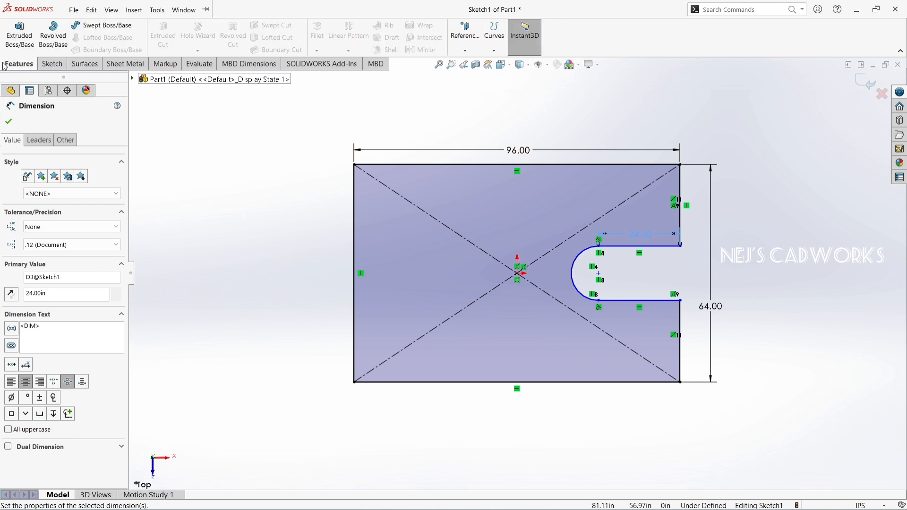
{"action": "left_click", "coordinate": [20, 33]}
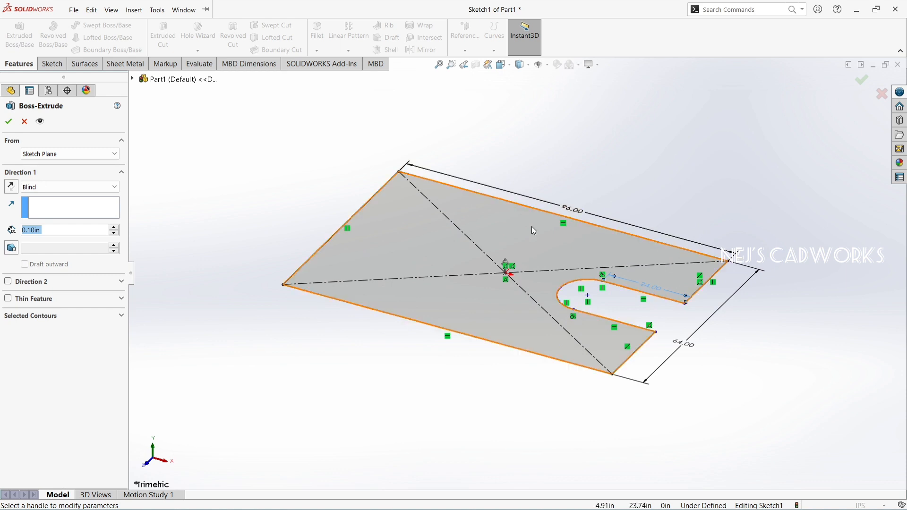
{"action": "left_click", "coordinate": [52, 189]}
{"action": "left_click", "coordinate": [50, 236]}
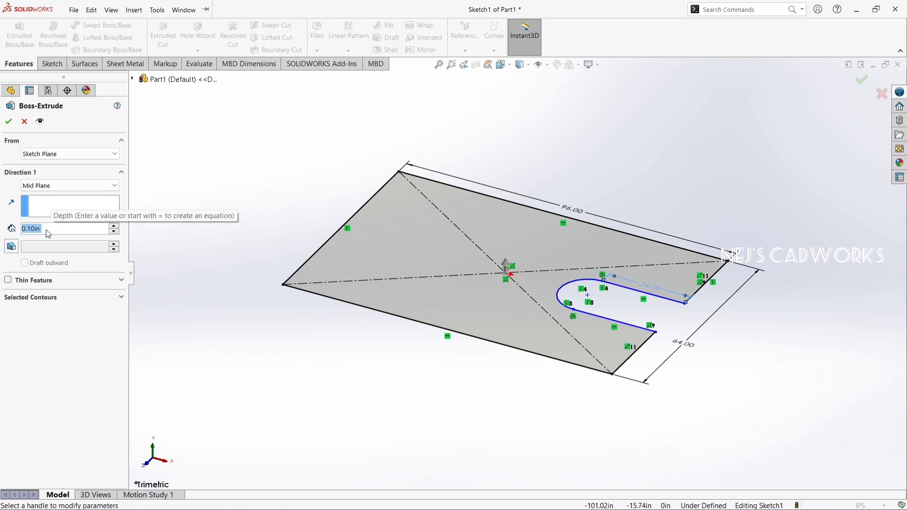
{"action": "type", "text": "16"}
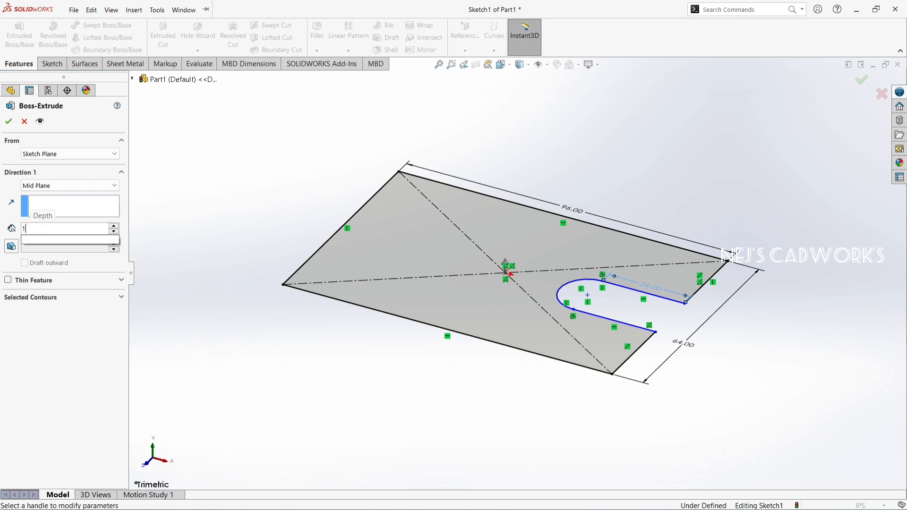
{"action": "key", "text": "Return"}
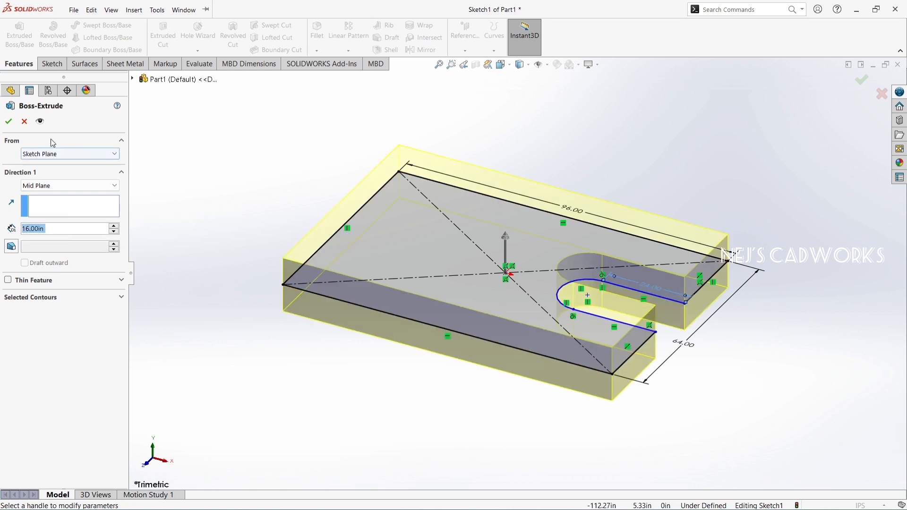
{"action": "left_click", "coordinate": [9, 122]}
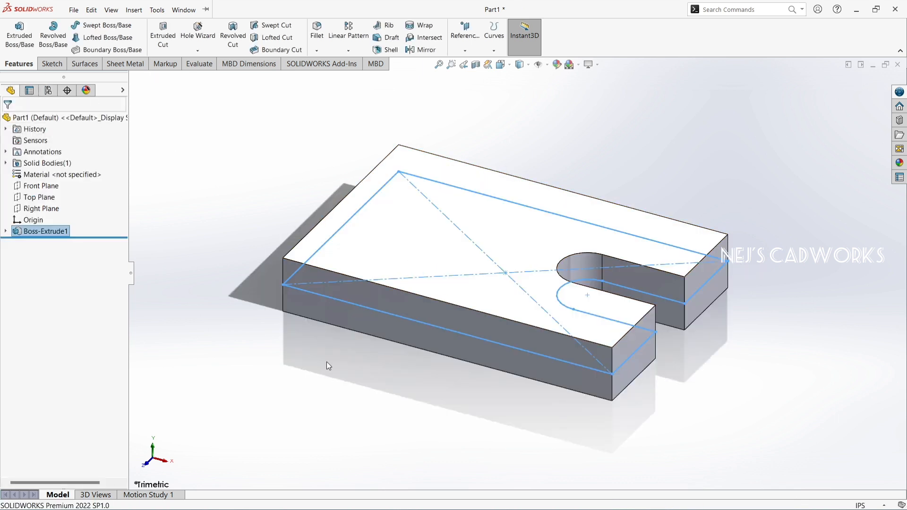
Start a new sketch on the base block's end face opposite the slot opening
{"action": "middle_click_drag", "start_coordinate": [373, 347], "coordinate": [436, 285]}
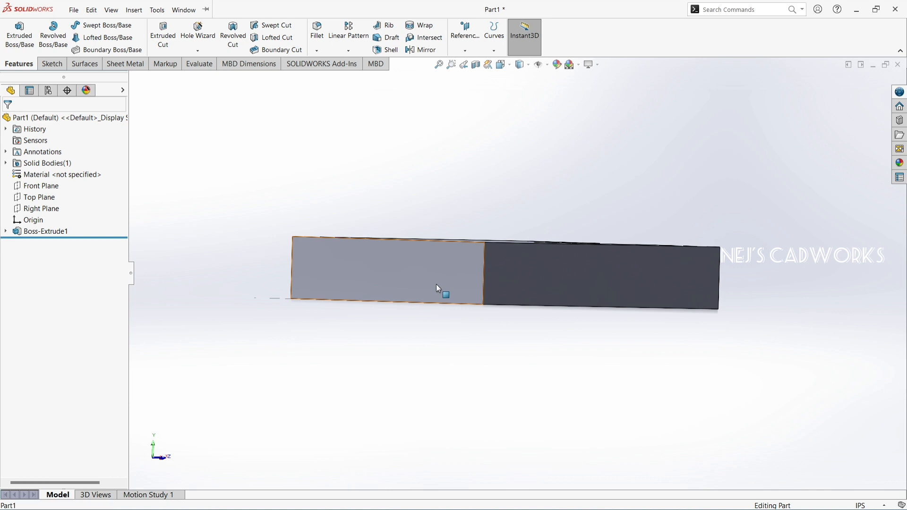
{"action": "left_click", "coordinate": [437, 285]}
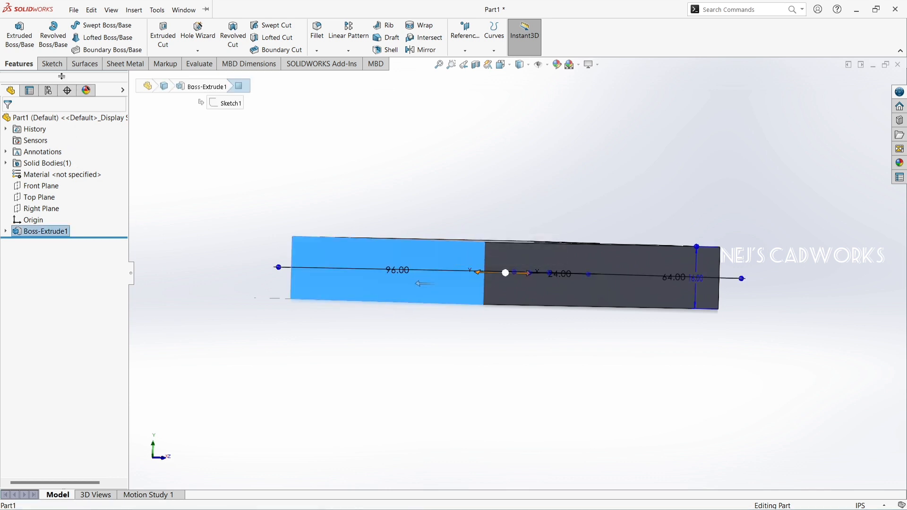
{"action": "left_click", "coordinate": [52, 65]}
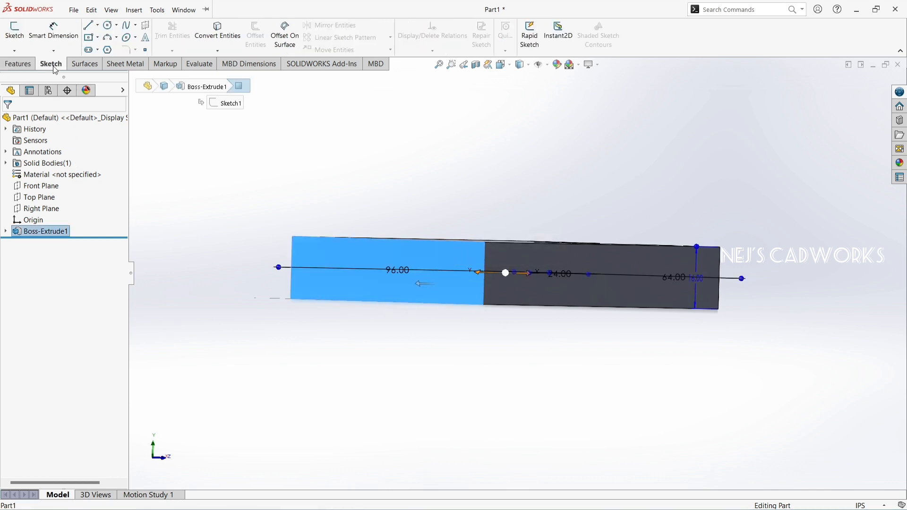
{"action": "left_click", "coordinate": [15, 32]}
{"action": "scroll", "coordinate": [493, 194], "scroll_direction": "up", "scroll_amount": 4}
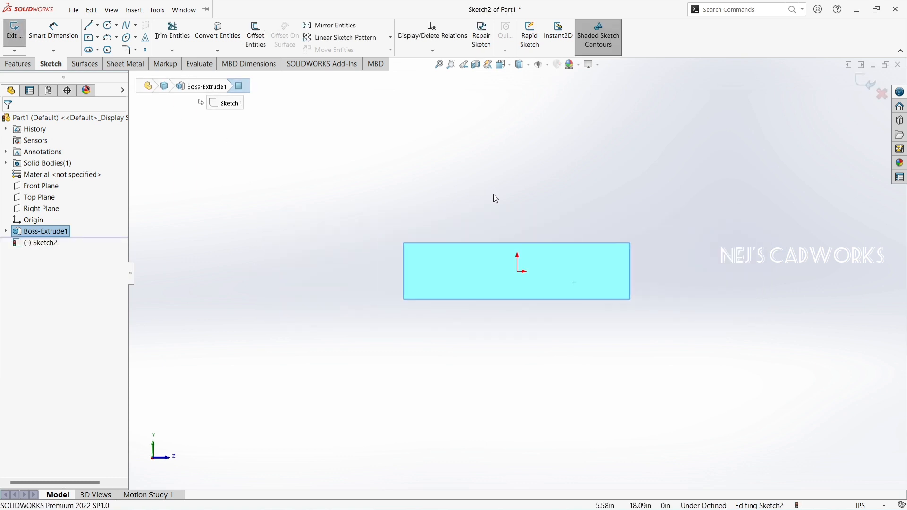
{"action": "scroll", "coordinate": [500, 176], "scroll_direction": "down", "scroll_amount": 3}
{"action": "scroll", "coordinate": [517, 438], "scroll_direction": "down", "scroll_amount": 1}
{"action": "scroll", "coordinate": [517, 273], "scroll_direction": "up", "scroll_amount": 1}
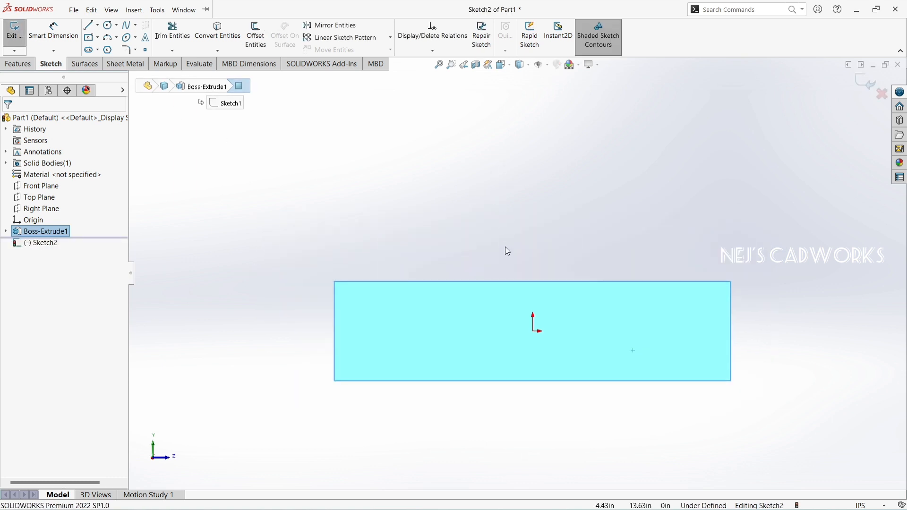
{"action": "scroll", "coordinate": [511, 191], "scroll_direction": "down", "scroll_amount": 2}
{"action": "scroll", "coordinate": [518, 160], "scroll_direction": "up", "scroll_amount": 1}
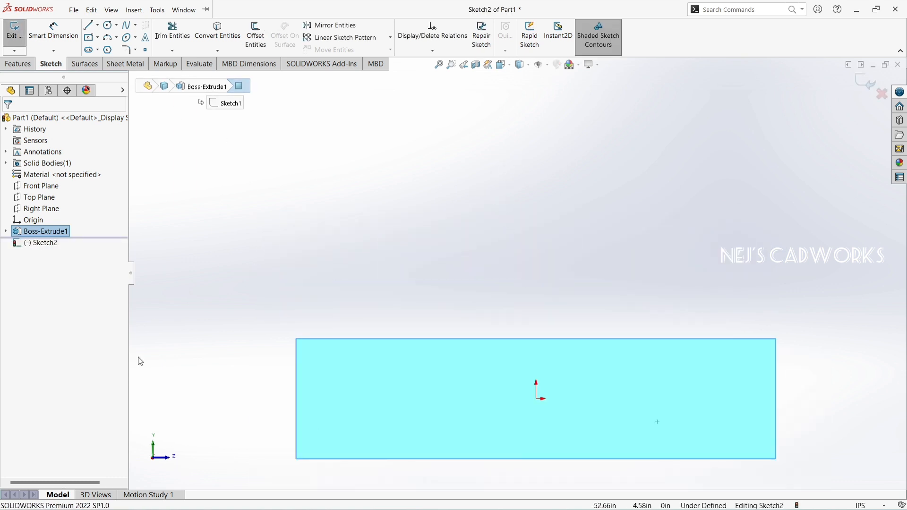
{"action": "left_click", "coordinate": [91, 10]}
{"action": "left_click", "coordinate": [238, 9]}
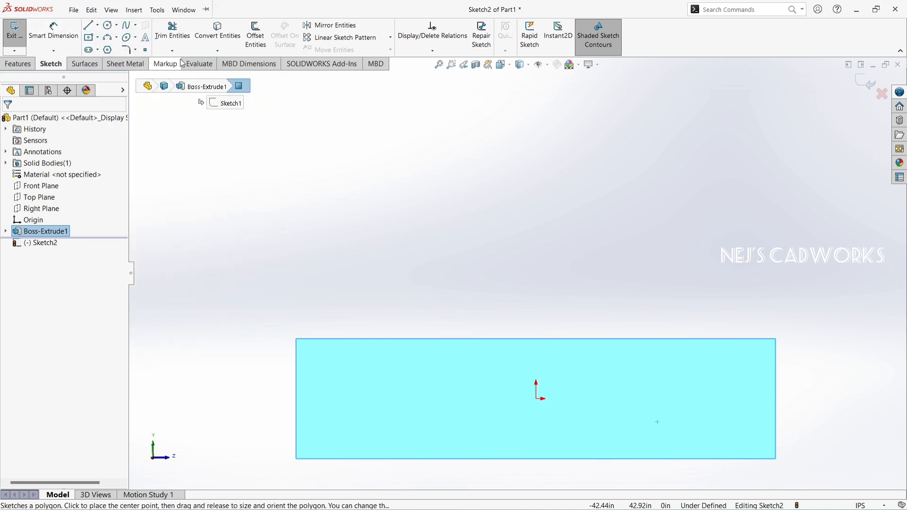
{"action": "left_click", "coordinate": [111, 10]}
Sketch a closed five-sided profile on the face's full upper edge, about 33.4 in high, with a slanted upper-right corner and a right side about 21.6 in high
{"action": "left_click", "coordinate": [90, 26]}
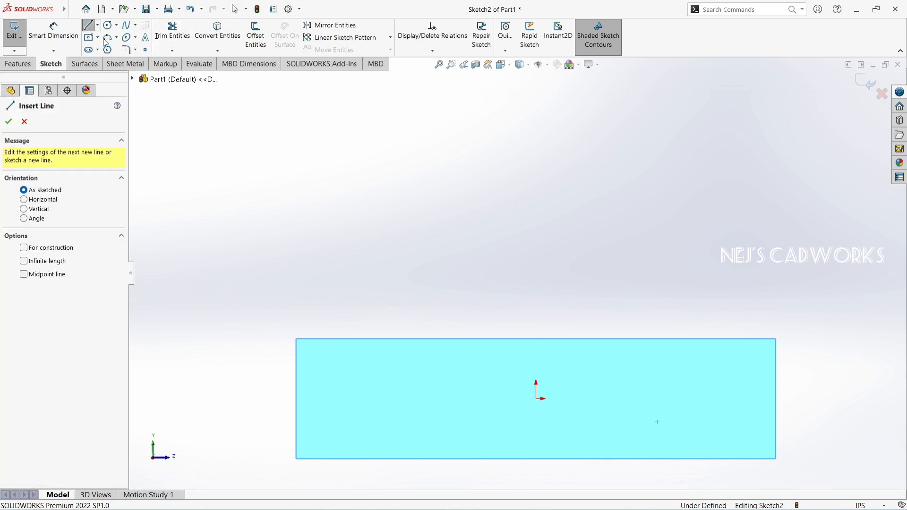
{"action": "left_click", "coordinate": [776, 339]}
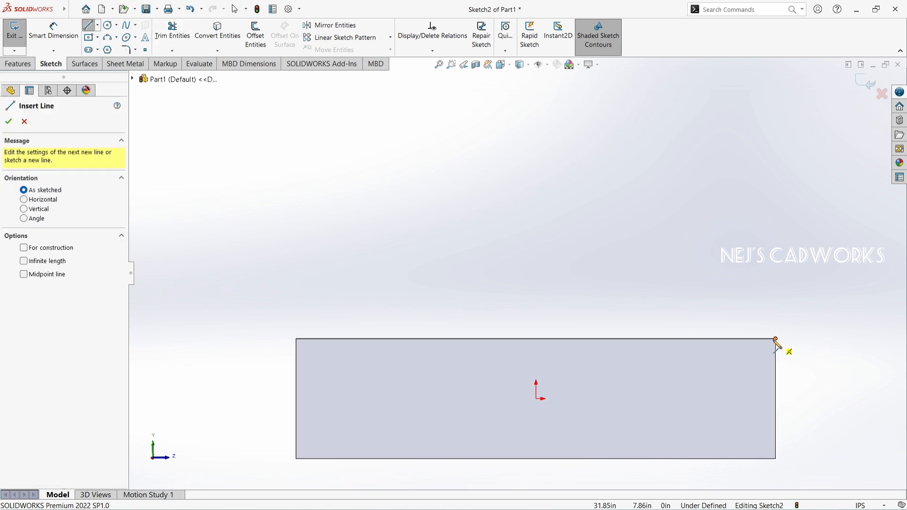
{"action": "left_click", "coordinate": [297, 339]}
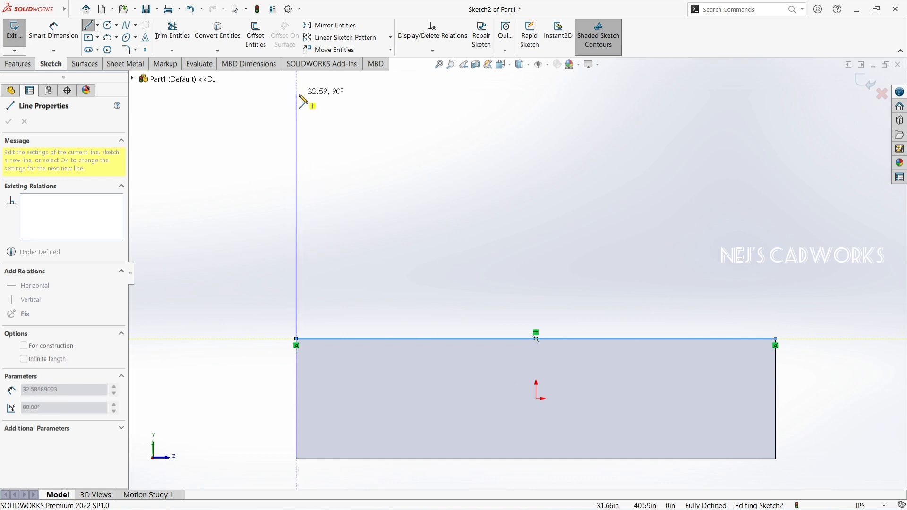
{"action": "left_click", "coordinate": [296, 87]}
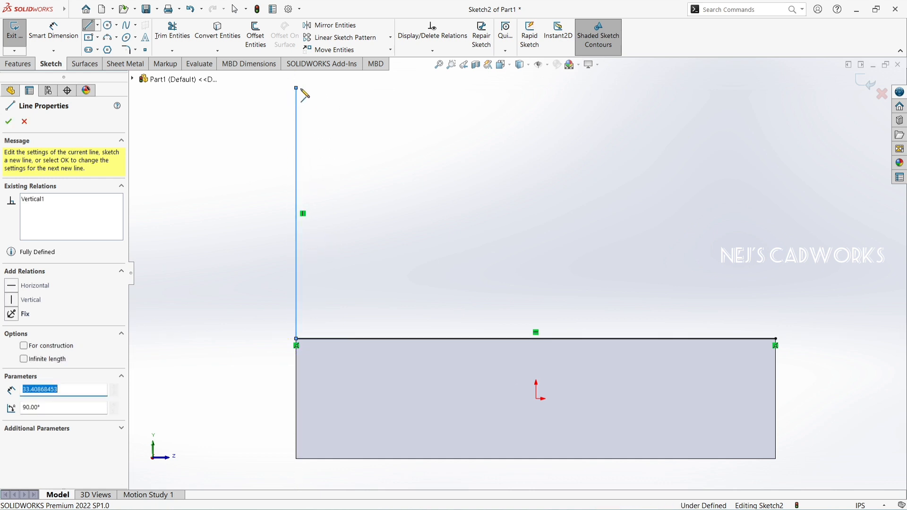
{"action": "left_click", "coordinate": [596, 88]}
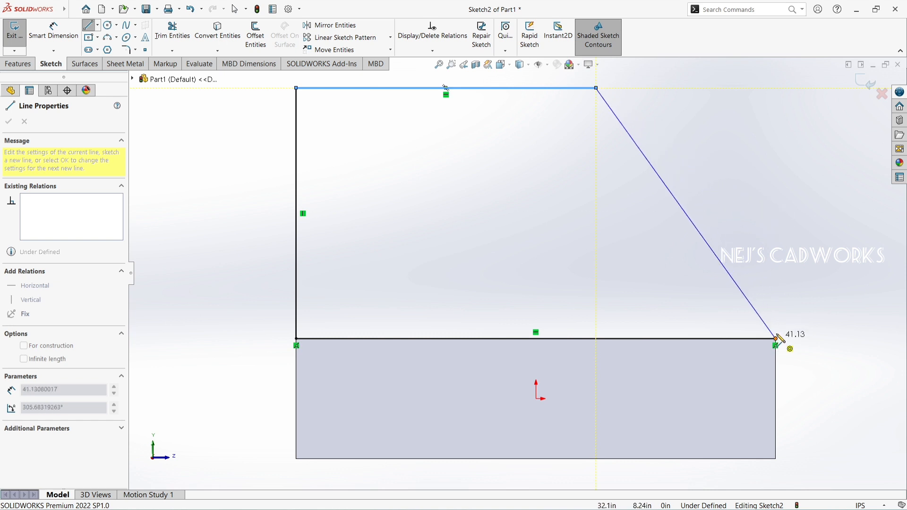
{"action": "left_click", "coordinate": [776, 176]}
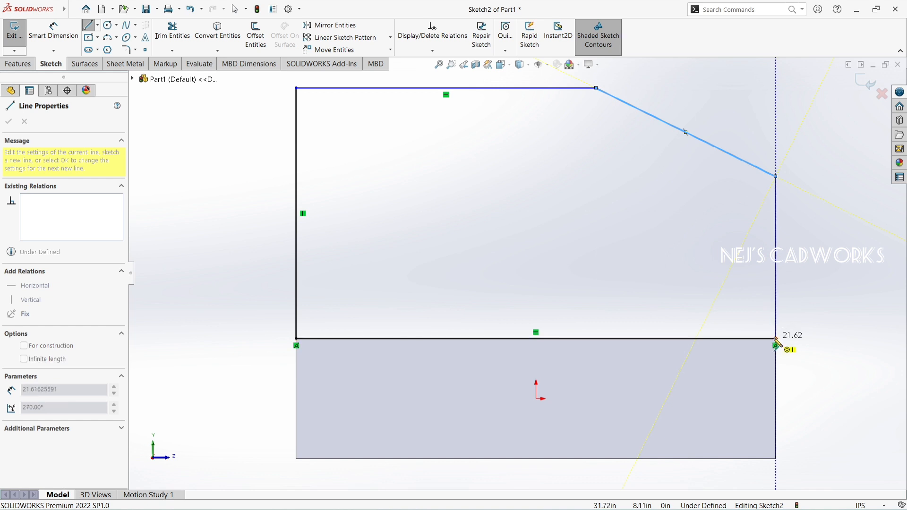
{"action": "left_click", "coordinate": [775, 339]}
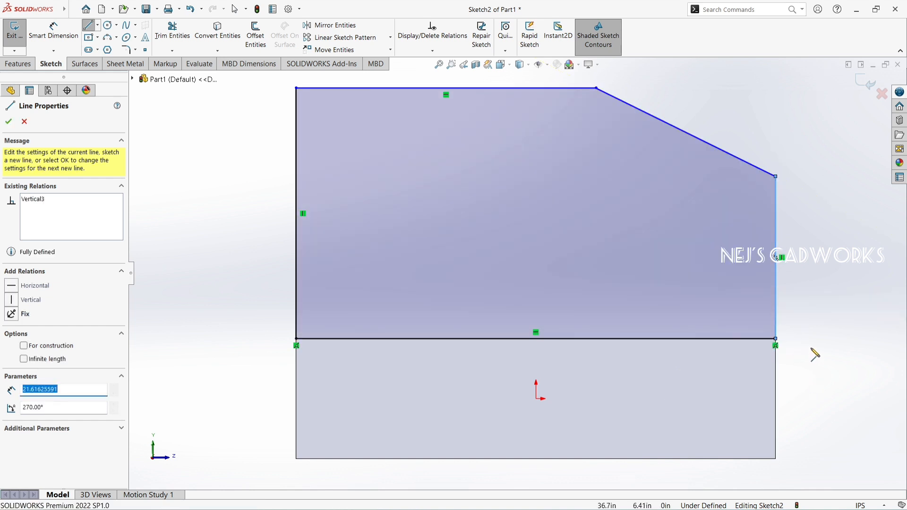
Dimension the slanted edge's horizontal span to 20 in and the profile's short vertical side to 18 in
{"action": "left_click", "coordinate": [71, 38]}
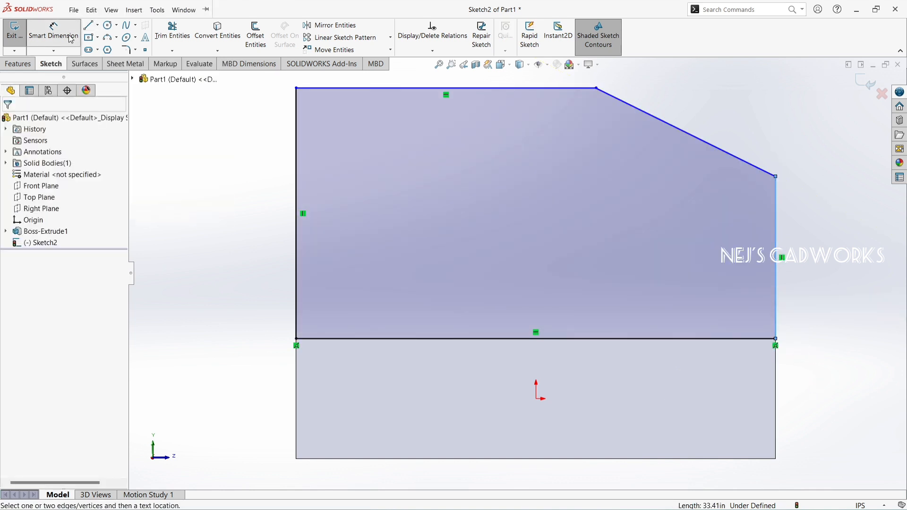
{"action": "left_click", "coordinate": [678, 131]}
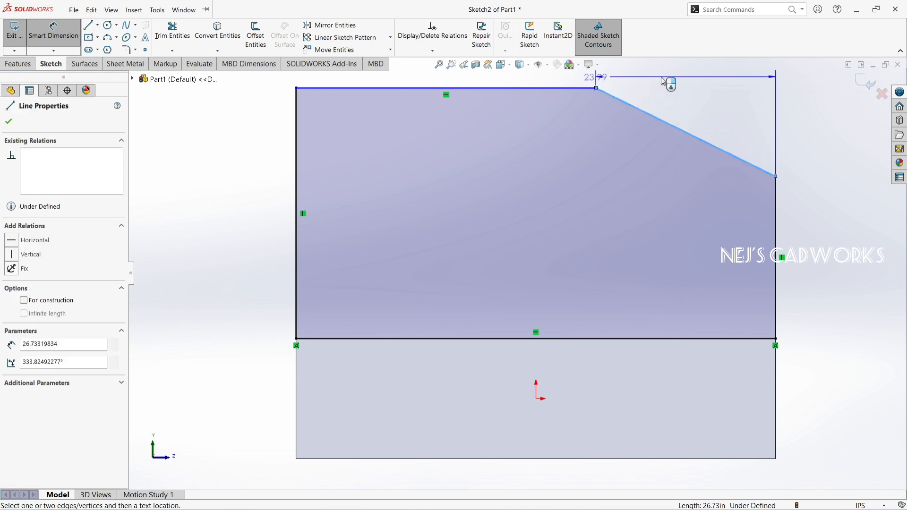
{"action": "left_click", "coordinate": [683, 76]}
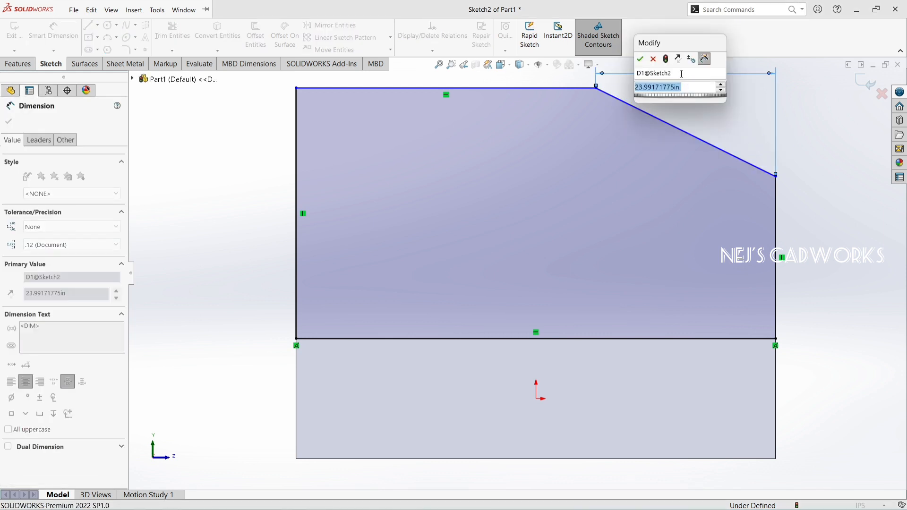
{"action": "type", "text": "20"}
{"action": "key", "text": "Return"}
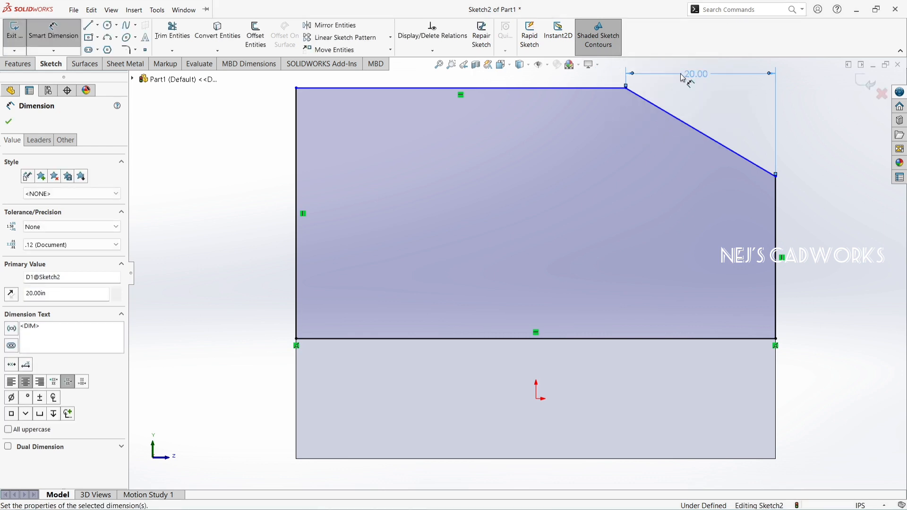
{"action": "left_click", "coordinate": [777, 279]}
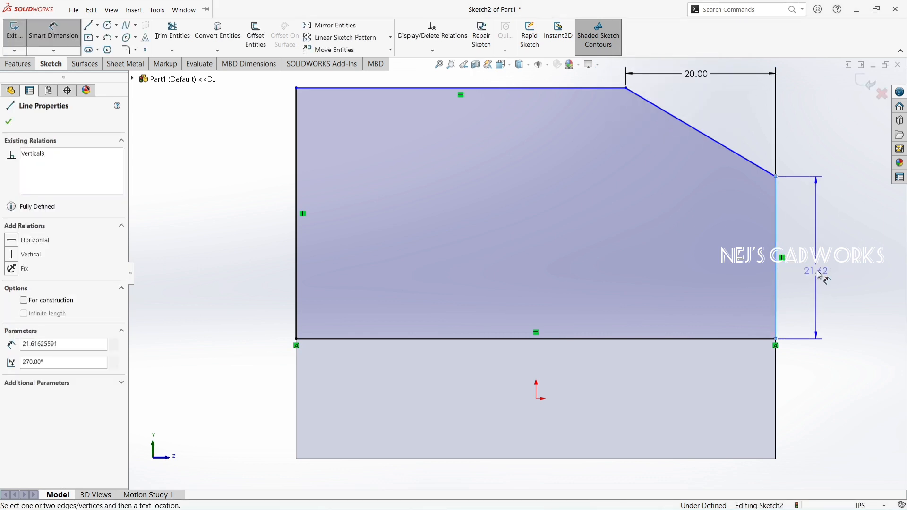
{"action": "left_click", "coordinate": [810, 273]}
{"action": "type", "text": "16"}
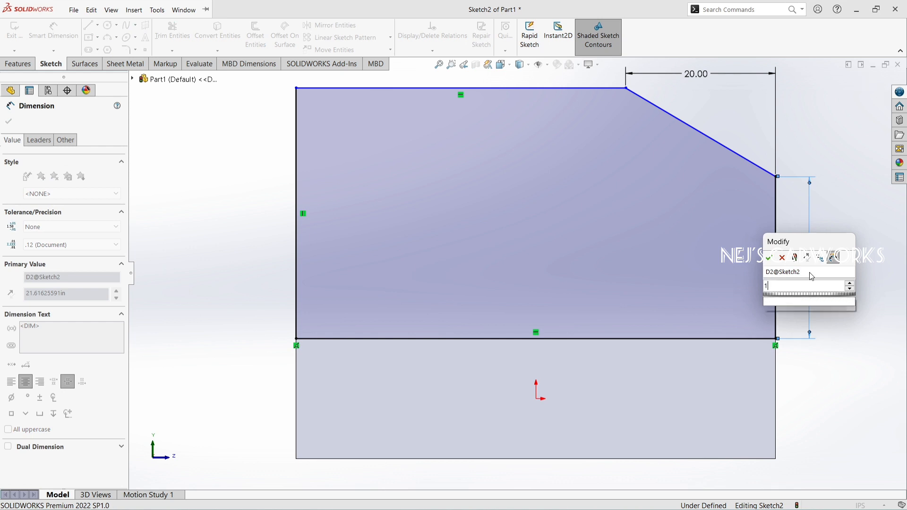
{"action": "key", "text": "Return"}
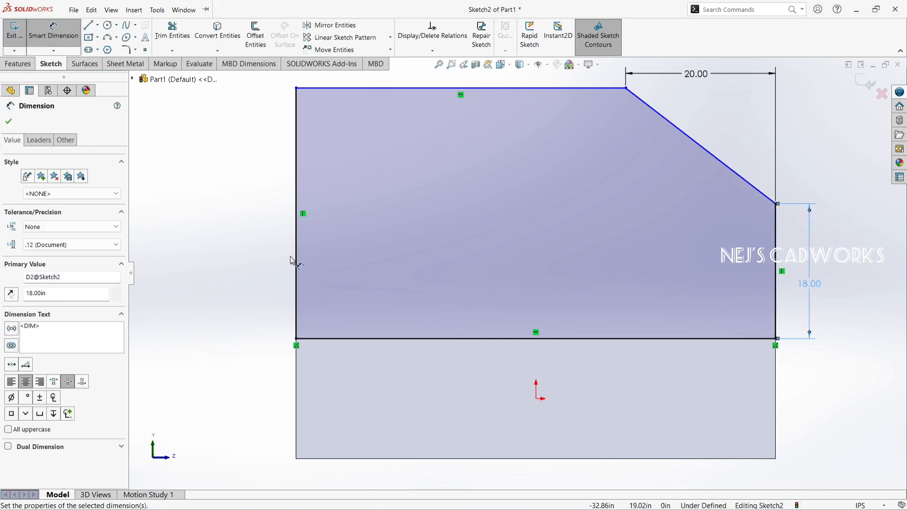
Dimension the profile's tall vertical side to 48 in and finish dimensioning
{"action": "left_click", "coordinate": [298, 262]}
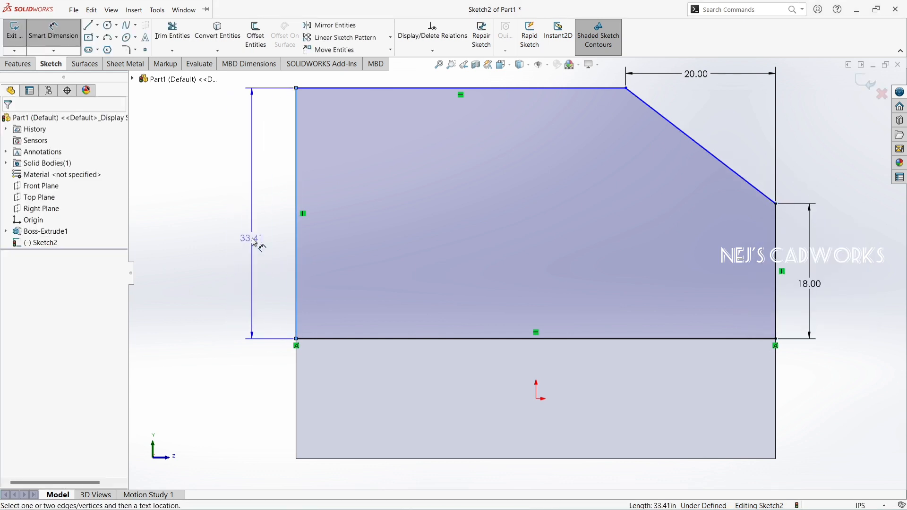
{"action": "left_click", "coordinate": [252, 238]}
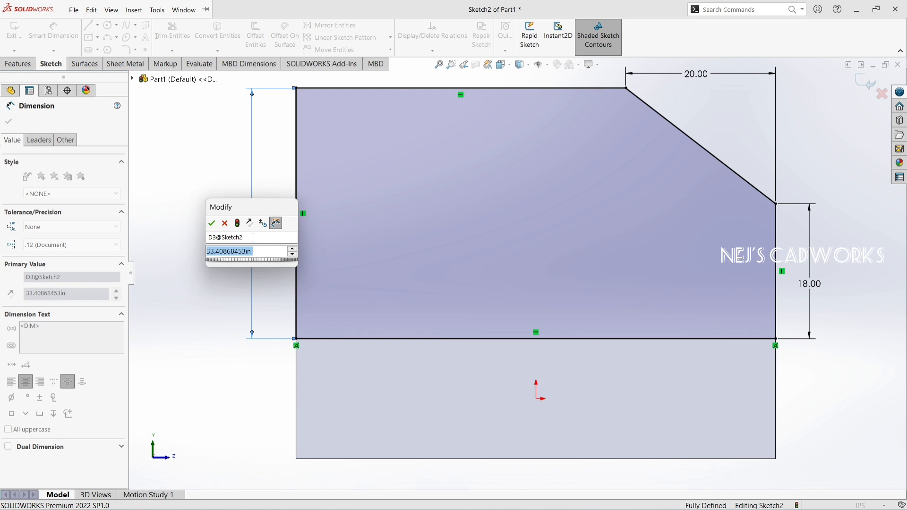
{"action": "type", "text": "48"}
{"action": "key", "text": "Return"}
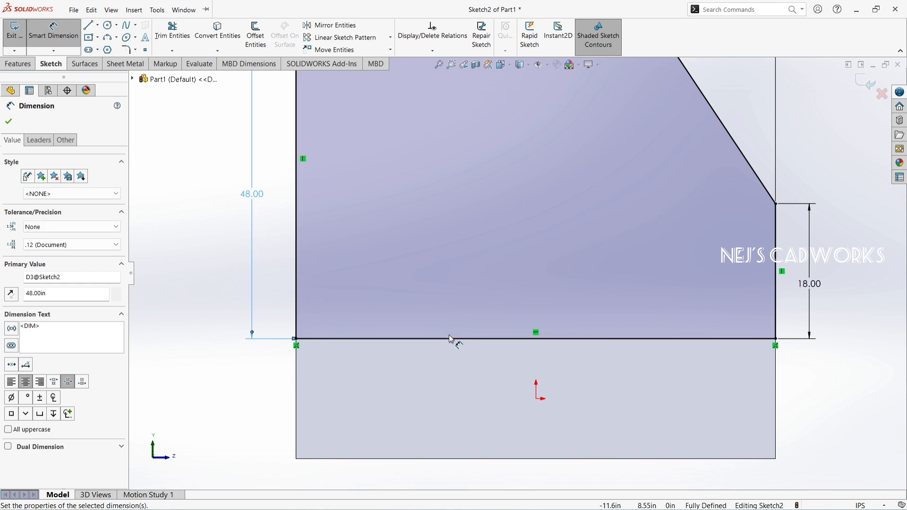
{"action": "key", "text": "f"}
{"action": "scroll", "coordinate": [552, 183], "scroll_direction": "down", "scroll_amount": 2}
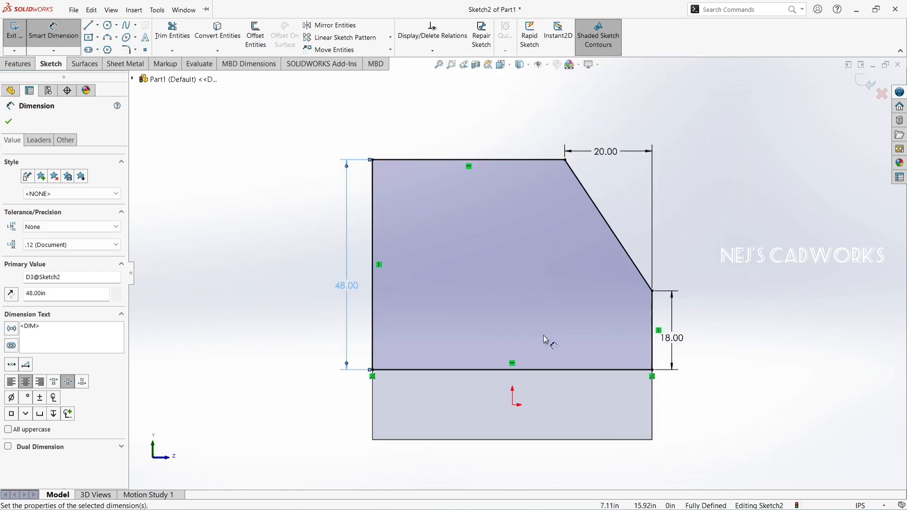
{"action": "scroll", "coordinate": [538, 345], "scroll_direction": "down", "scroll_amount": 1}
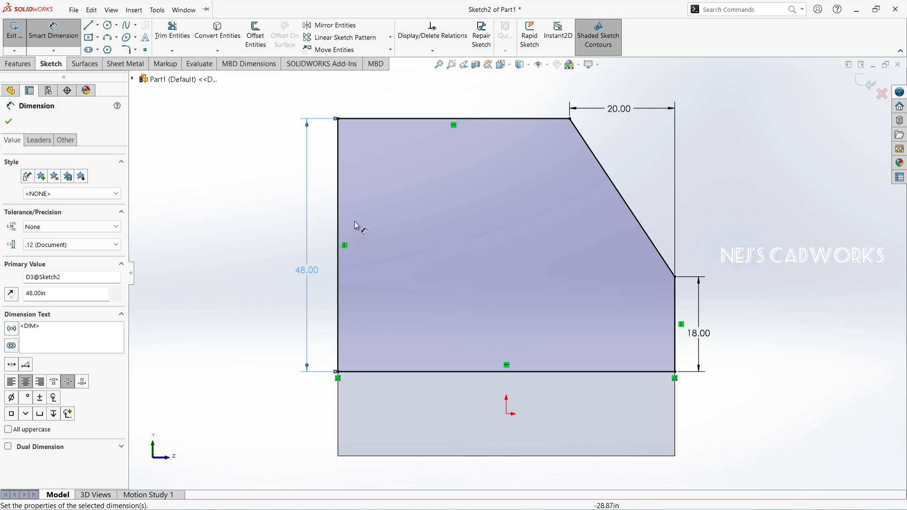
{"action": "left_click", "coordinate": [13, 124]}
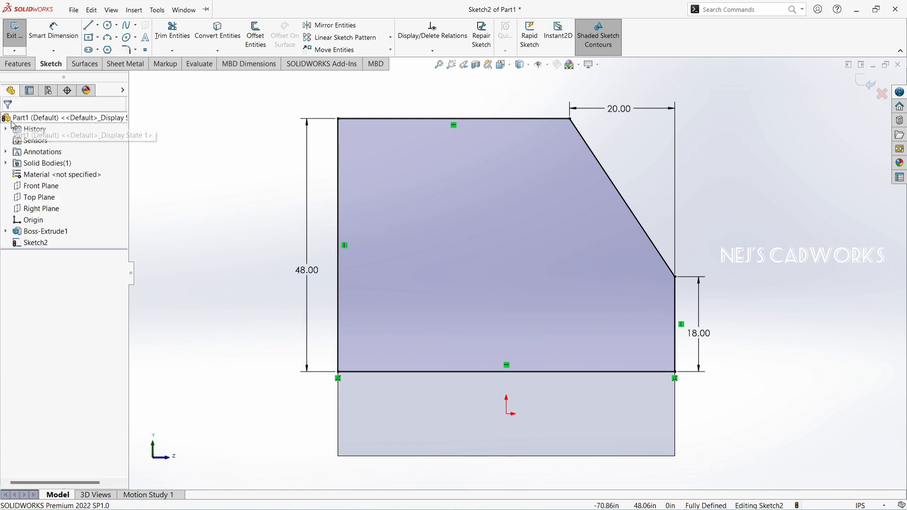
Extrude the five-sided upright profile to a blind depth of 16 in, reversed so it sits over the base block
{"action": "left_click", "coordinate": [19, 64]}
{"action": "left_click", "coordinate": [19, 35]}
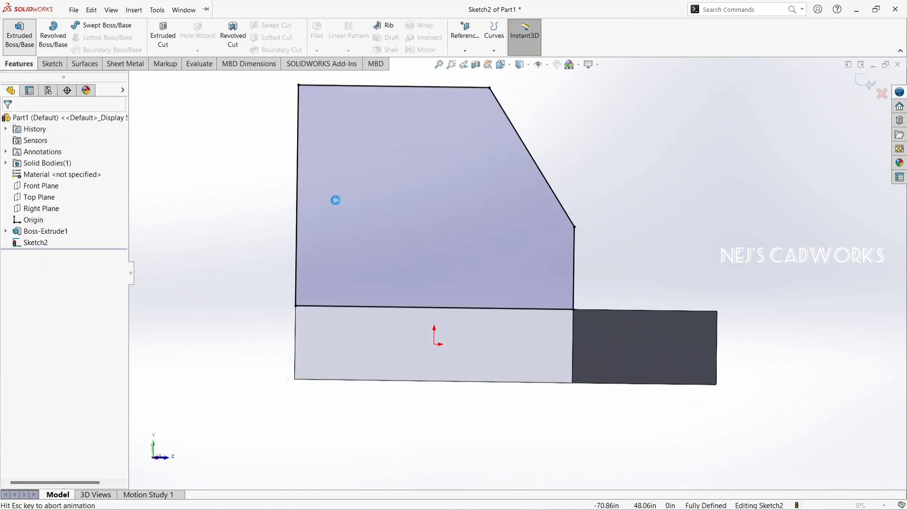
{"action": "scroll", "coordinate": [538, 270], "scroll_direction": "up", "scroll_amount": 3}
{"action": "scroll", "coordinate": [538, 193], "scroll_direction": "down", "scroll_amount": 2}
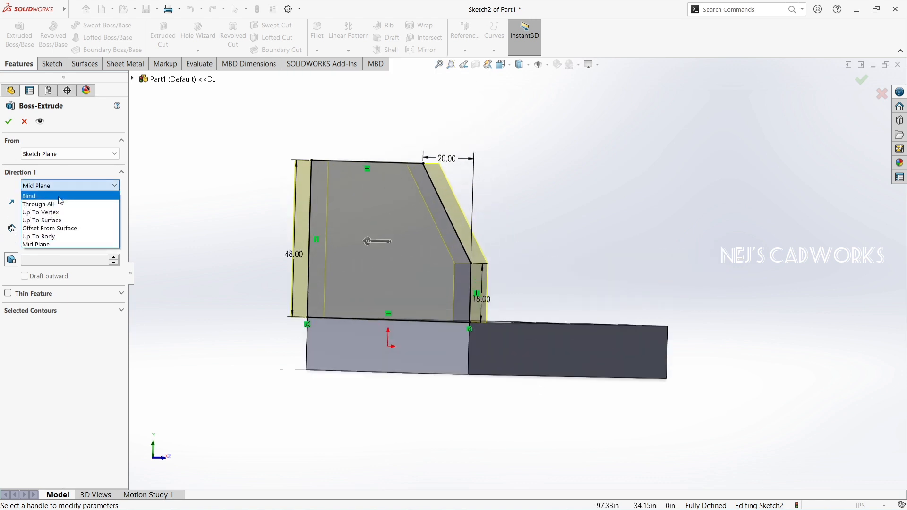
{"action": "left_click", "coordinate": [58, 196]}
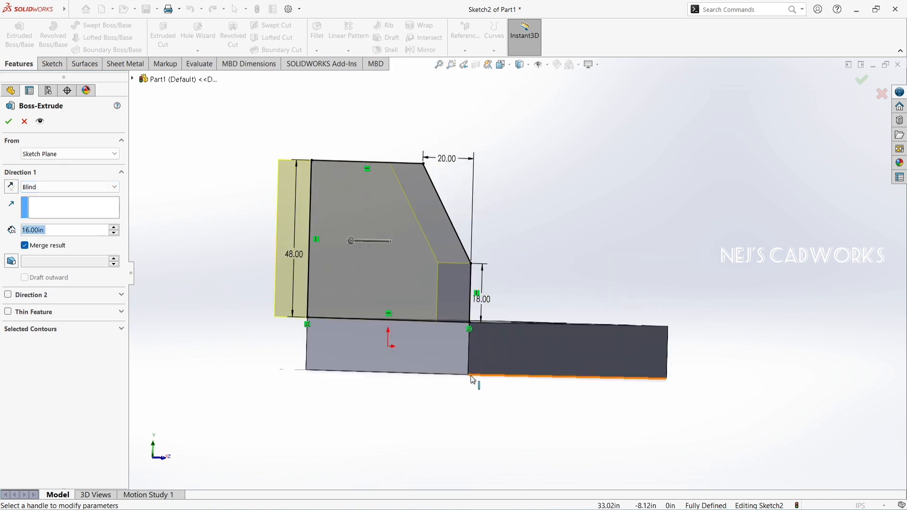
{"action": "mouse_move", "coordinate": [471, 383]}
{"action": "middle_mouse_down"}
{"action": "mouse_move", "coordinate": [405, 370]}
{"action": "mouse_move", "coordinate": [410, 388]}
{"action": "mouse_move", "coordinate": [411, 362]}
{"action": "mouse_move", "coordinate": [407, 373]}
{"action": "middle_mouse_up"}
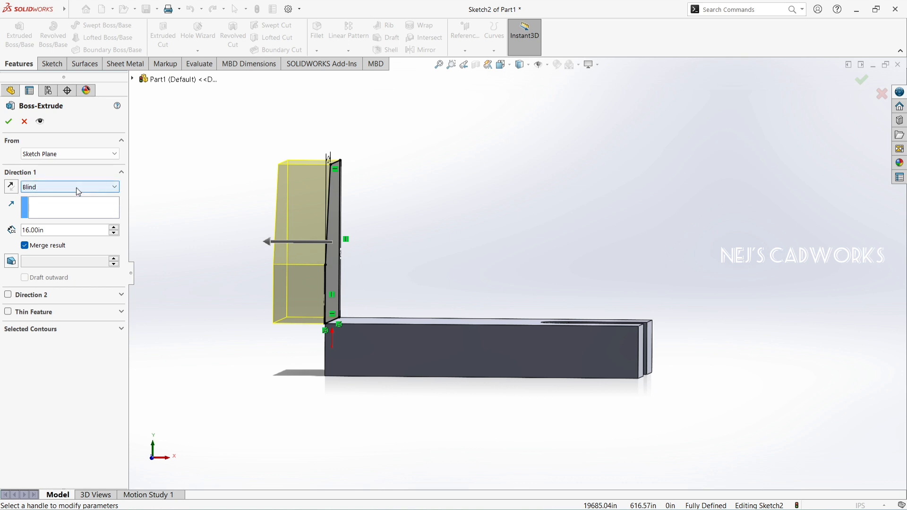
{"action": "left_click", "coordinate": [11, 186]}
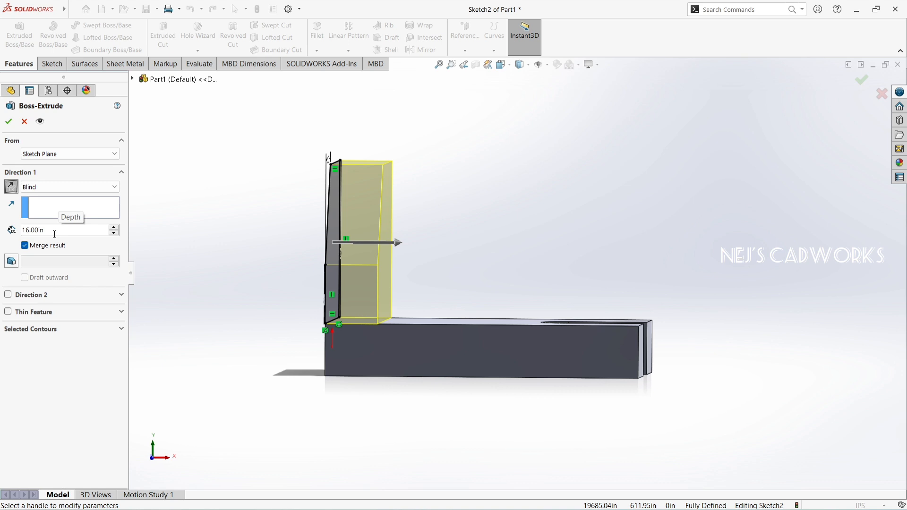
{"action": "left_click", "coordinate": [10, 121]}
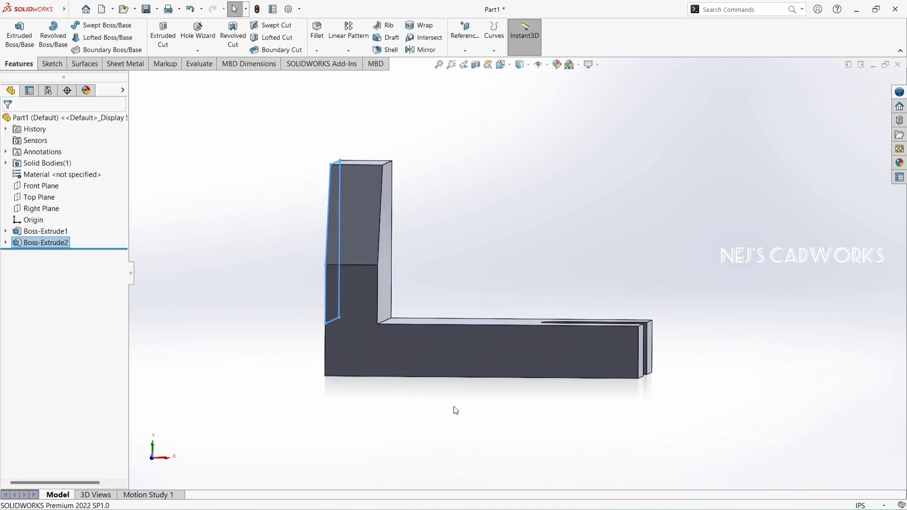
Start a new sketch on the L-shaped long side face, on the side of the upright's full-height edge
{"action": "middle_click_drag", "start_coordinate": [574, 443], "coordinate": [452, 507]}
{"action": "left_click", "coordinate": [614, 349]}
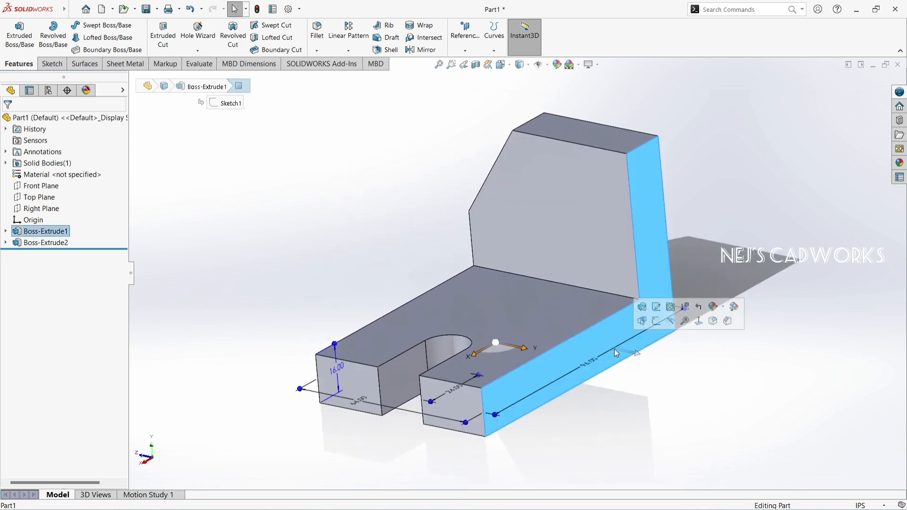
{"action": "left_click", "coordinate": [640, 322]}
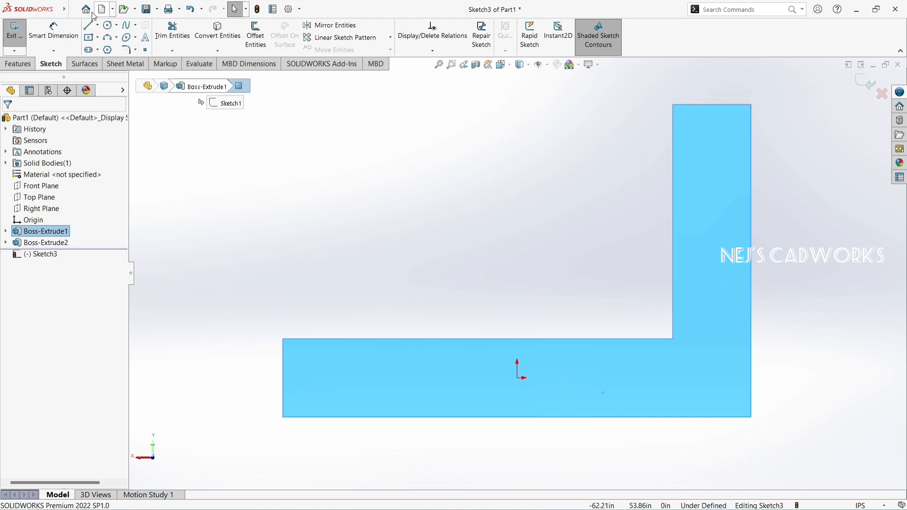
Sketch a corner rectangle about 58.65 by 38.98 in from the inner corner where the upright meets the base top
{"action": "left_click", "coordinate": [89, 36]}
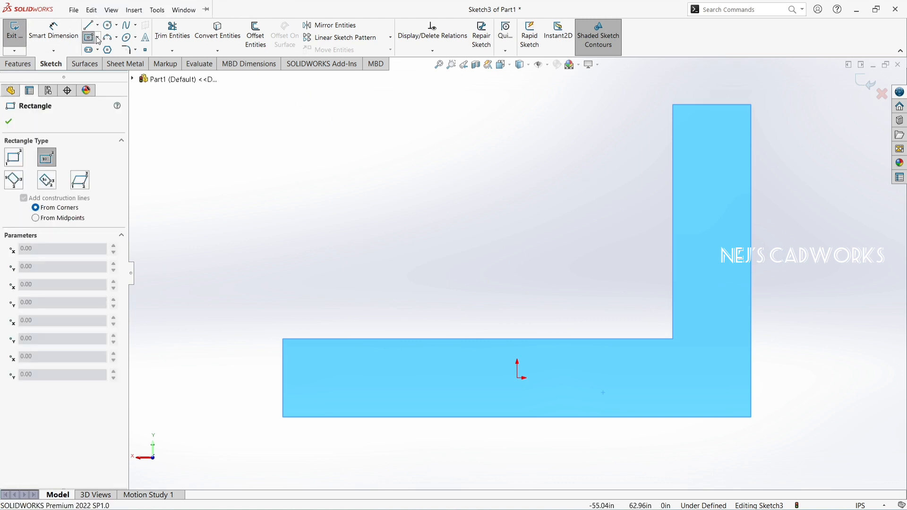
{"action": "left_click", "coordinate": [99, 37]}
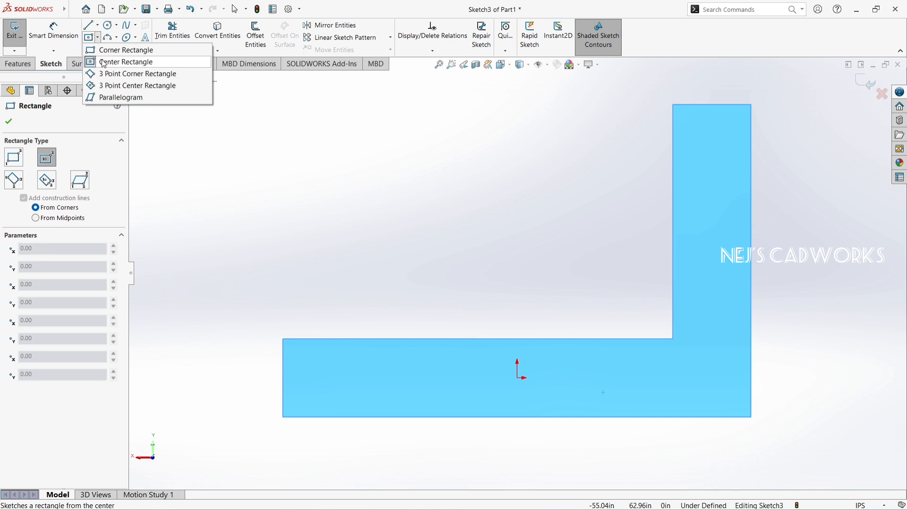
{"action": "left_click", "coordinate": [105, 50]}
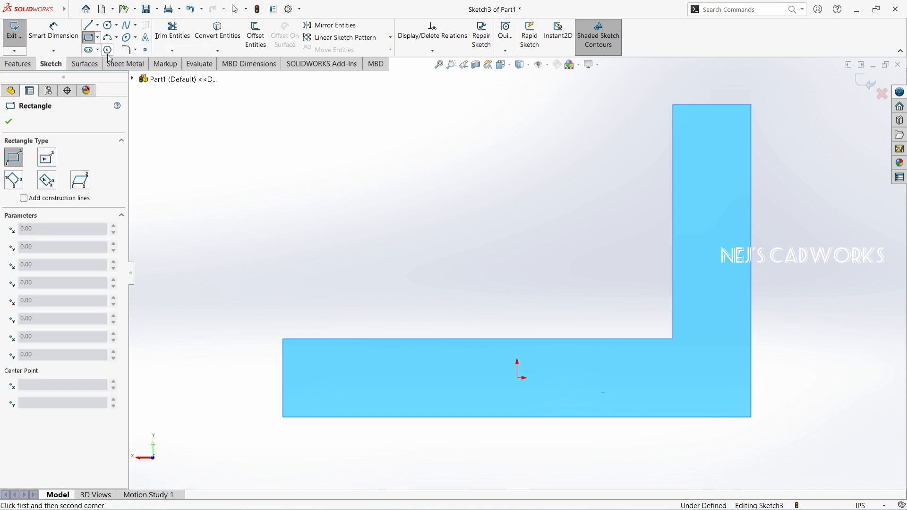
{"action": "left_click", "coordinate": [673, 339]}
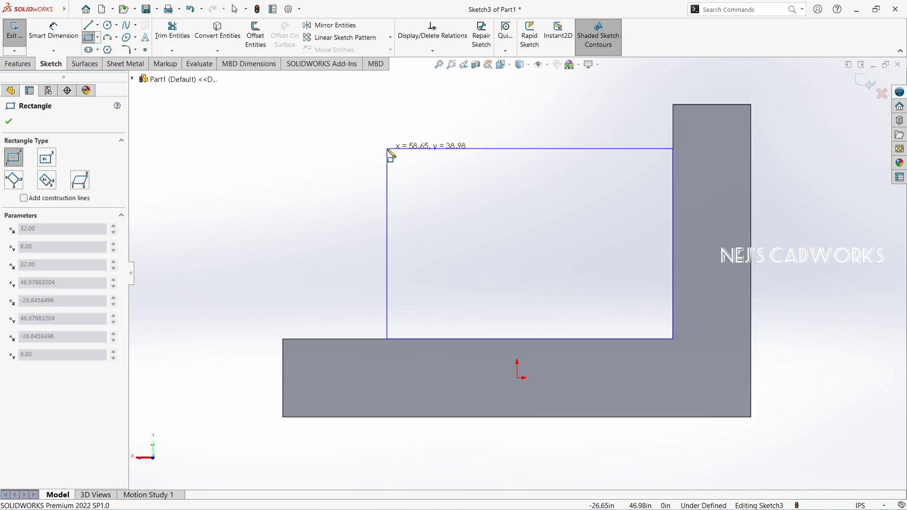
{"action": "left_click", "coordinate": [388, 150]}
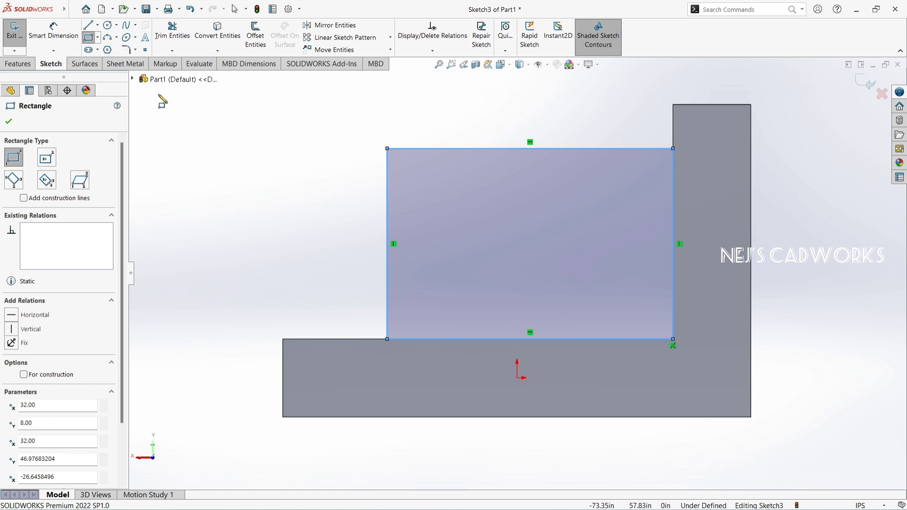
Dimension the rectangle to 40 in wide and 28 in high
{"action": "left_click", "coordinate": [78, 29]}
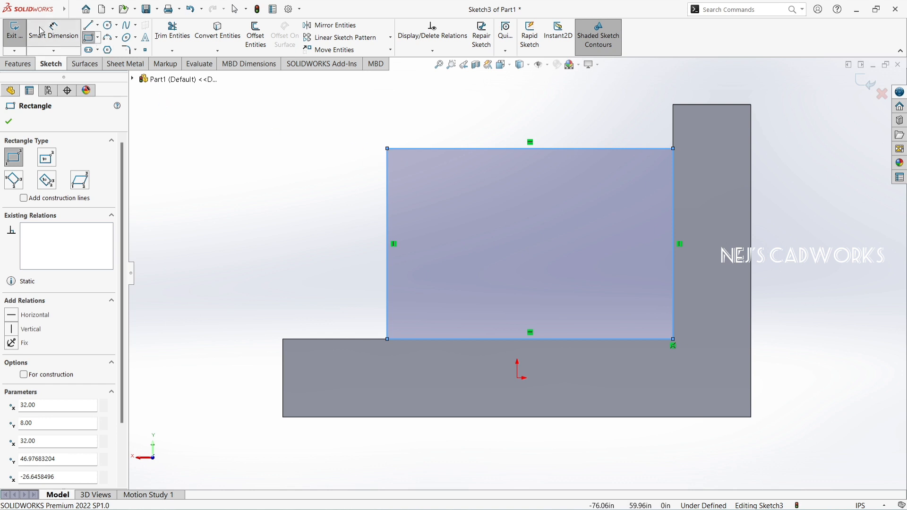
{"action": "left_click", "coordinate": [575, 150]}
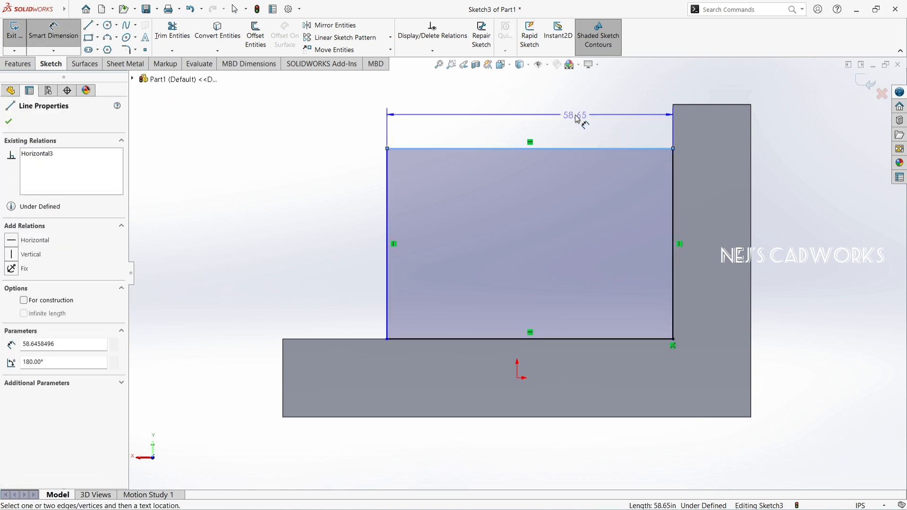
{"action": "left_click", "coordinate": [537, 123]}
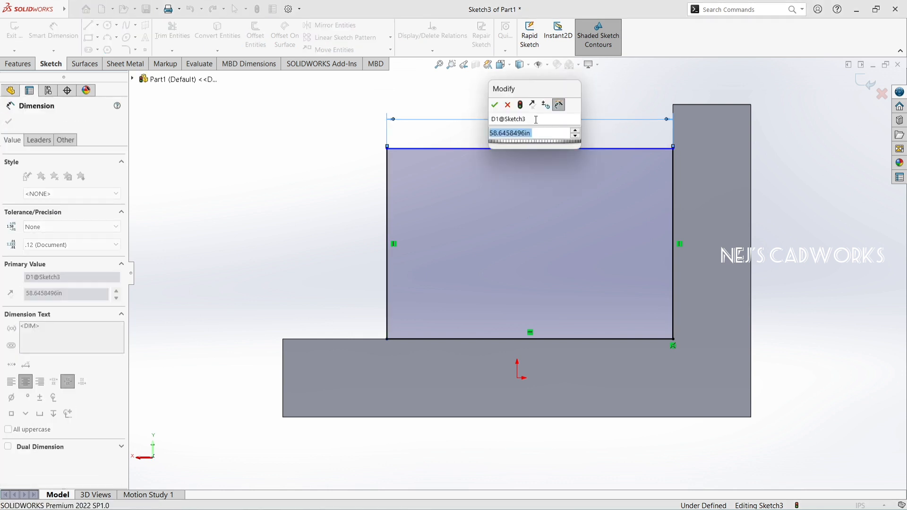
{"action": "type", "text": "40"}
{"action": "key", "text": "Return"}
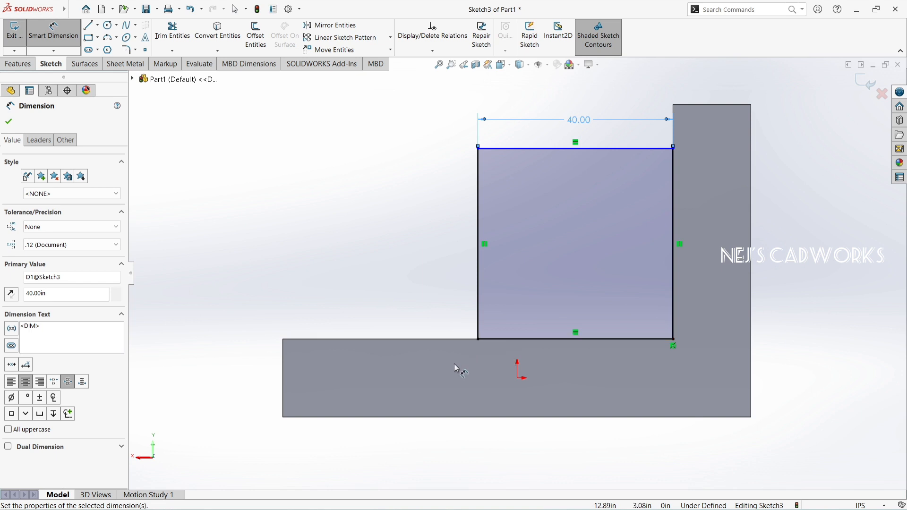
{"action": "left_click", "coordinate": [477, 279]}
{"action": "left_click", "coordinate": [442, 274]}
{"action": "type", "text": "2"}
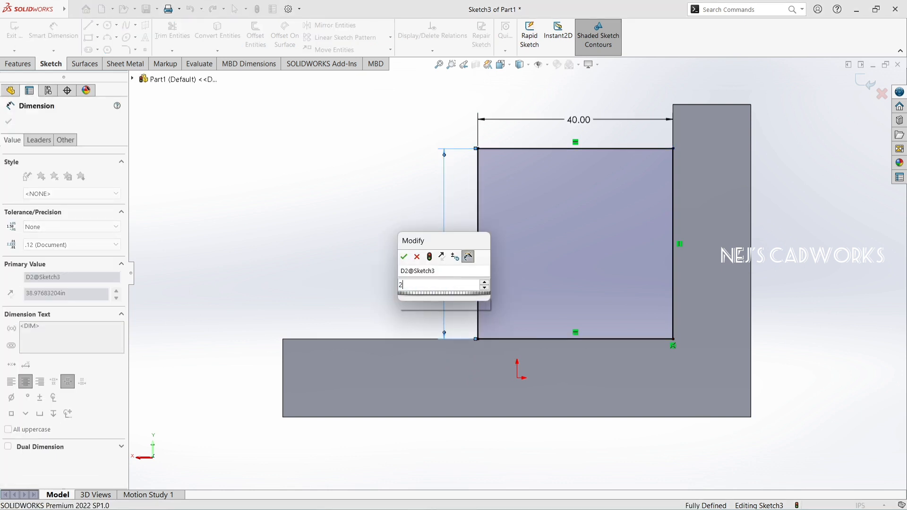
{"action": "type", "text": "8"}
{"action": "key", "text": "Return"}
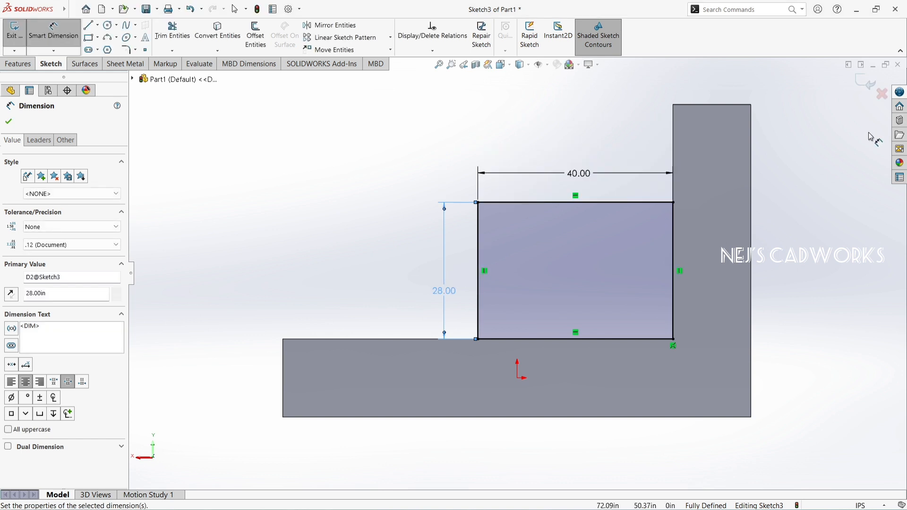
Add a 12 in radius circle at the midpoint of the rectangle's upper edge and trim it to a semicircular notch
{"action": "left_click", "coordinate": [108, 25]}
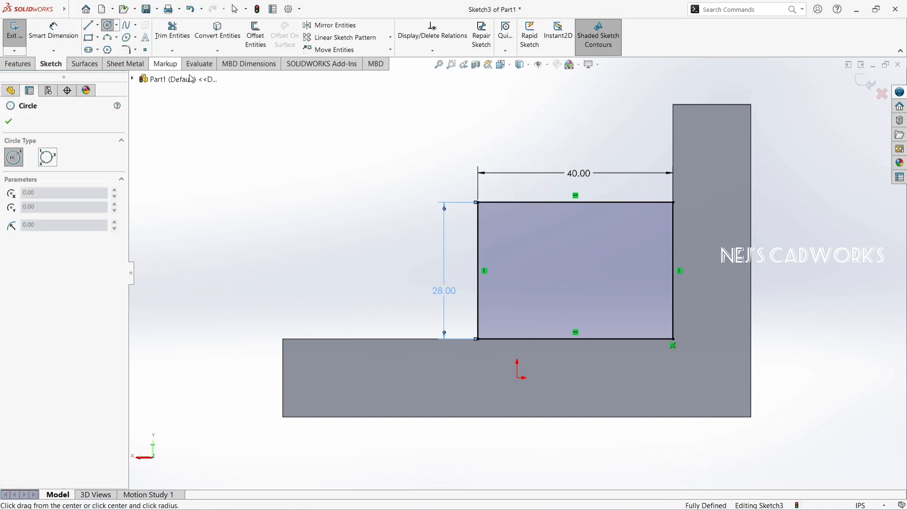
{"action": "left_click", "coordinate": [575, 202]}
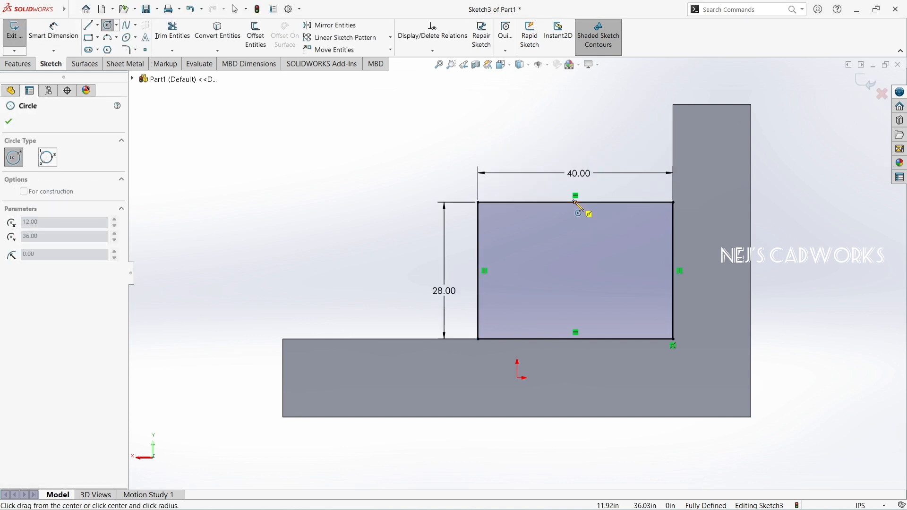
{"action": "left_click", "coordinate": [580, 254]}
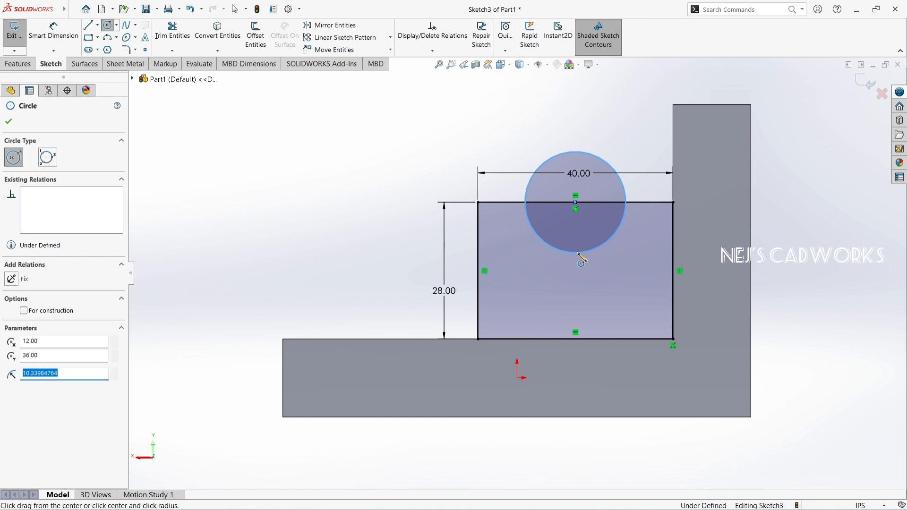
{"action": "type", "text": "12"}
{"action": "key", "text": "Return"}
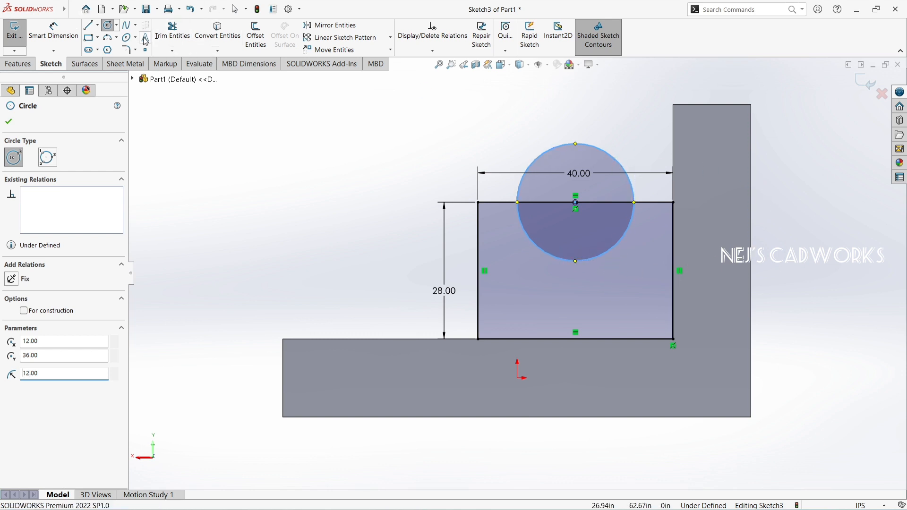
{"action": "left_click", "coordinate": [172, 31]}
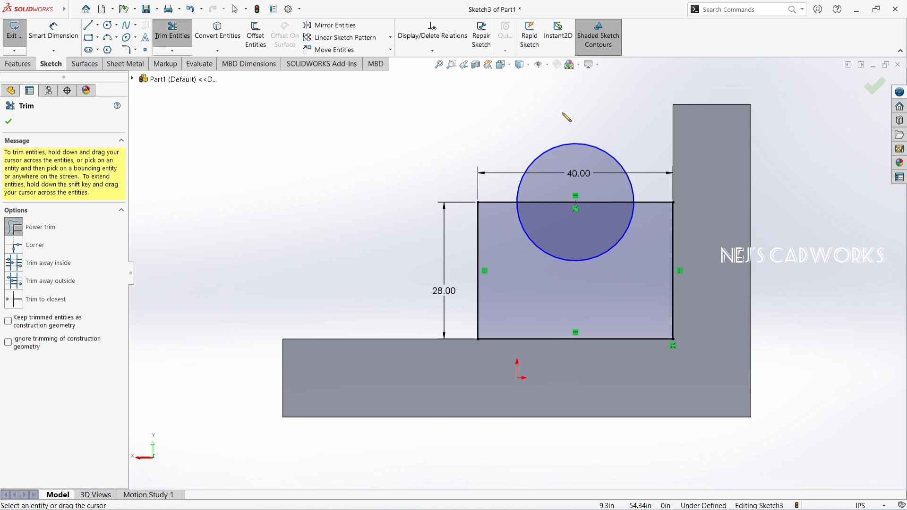
{"action": "left_click_drag", "start_coordinate": [567, 117], "coordinate": [565, 207]}
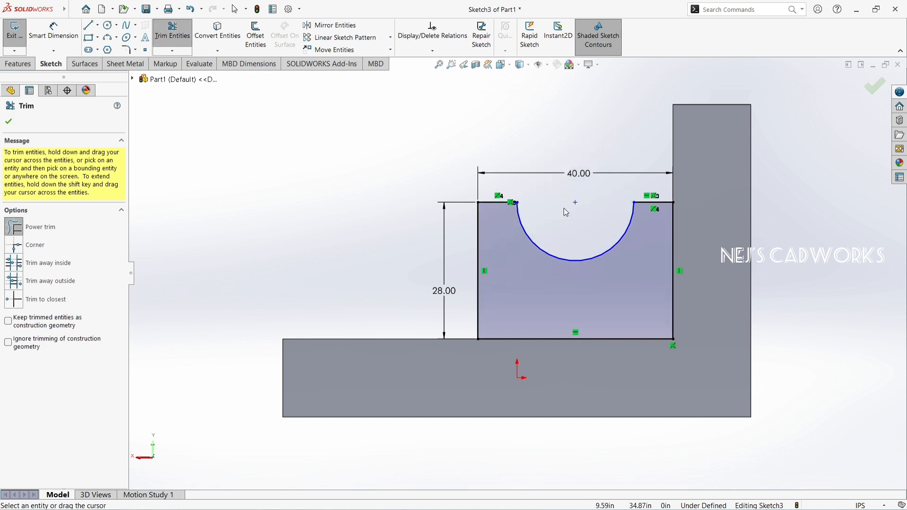
Extrude the notched profile to a blind depth of 42 in, reversed so it runs across the base block
{"action": "left_click", "coordinate": [15, 66]}
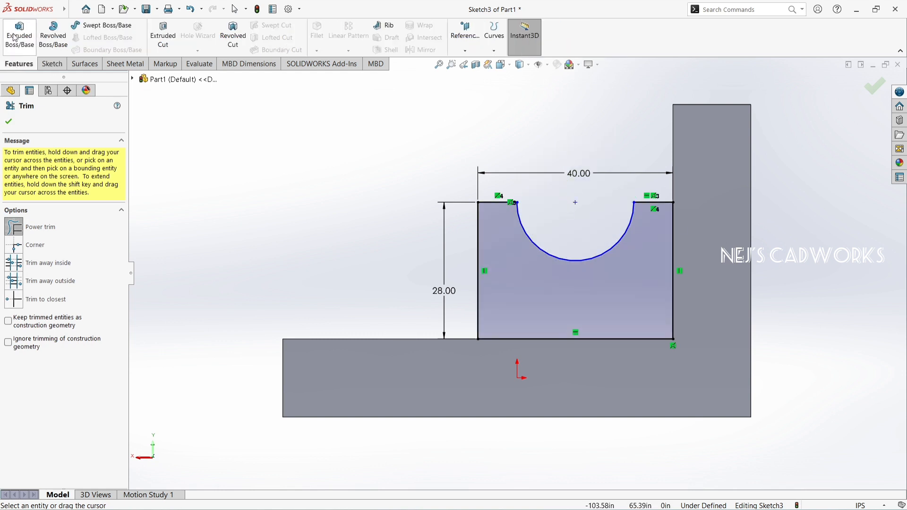
{"action": "left_click", "coordinate": [15, 35]}
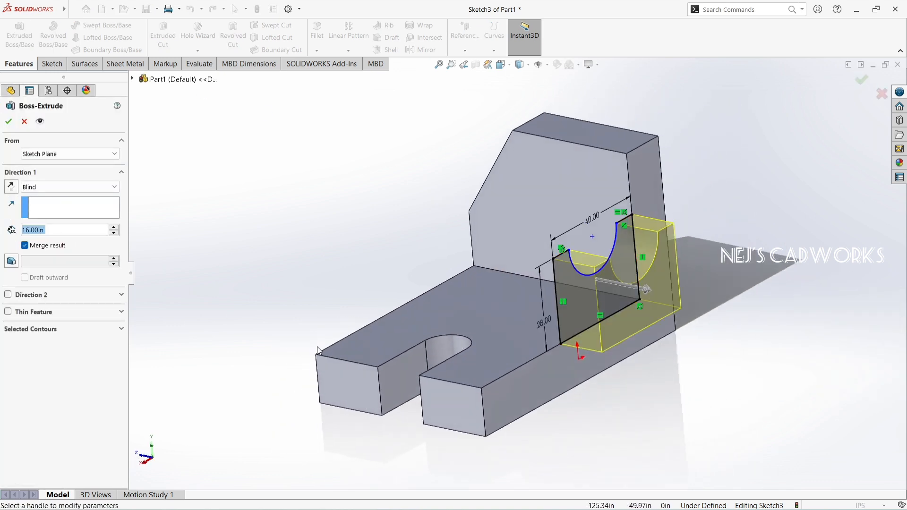
{"action": "middle_click_drag", "start_coordinate": [317, 350], "coordinate": [356, 341]}
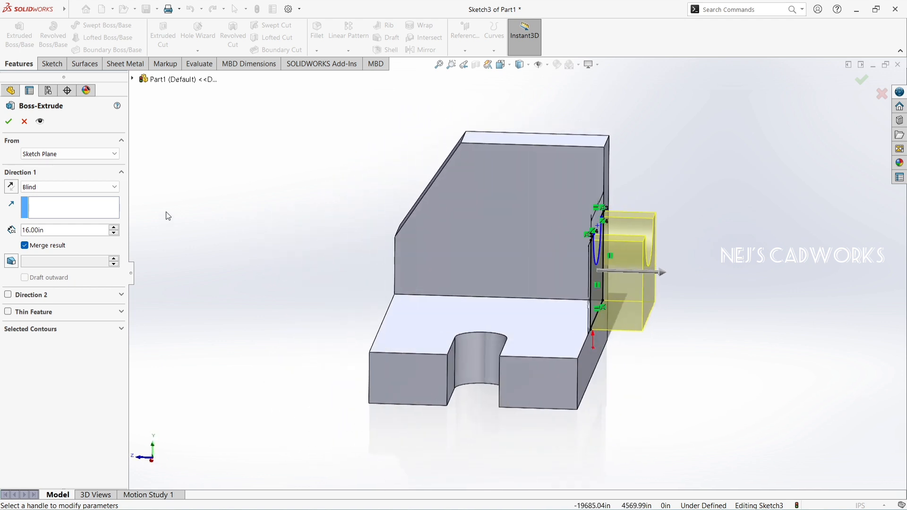
{"action": "left_click", "coordinate": [11, 186]}
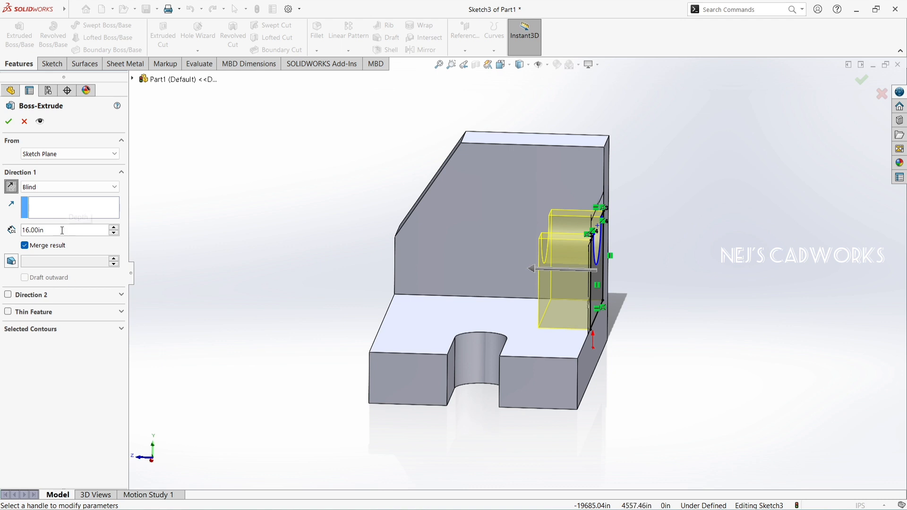
{"action": "left_click_drag", "start_coordinate": [62, 230], "coordinate": [17, 232]}
{"action": "type", "text": "42"}
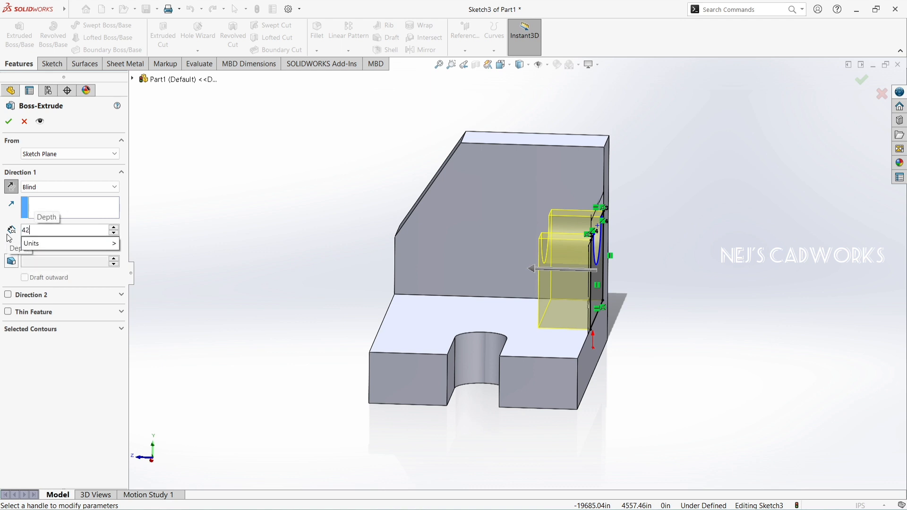
{"action": "key", "text": "Return"}
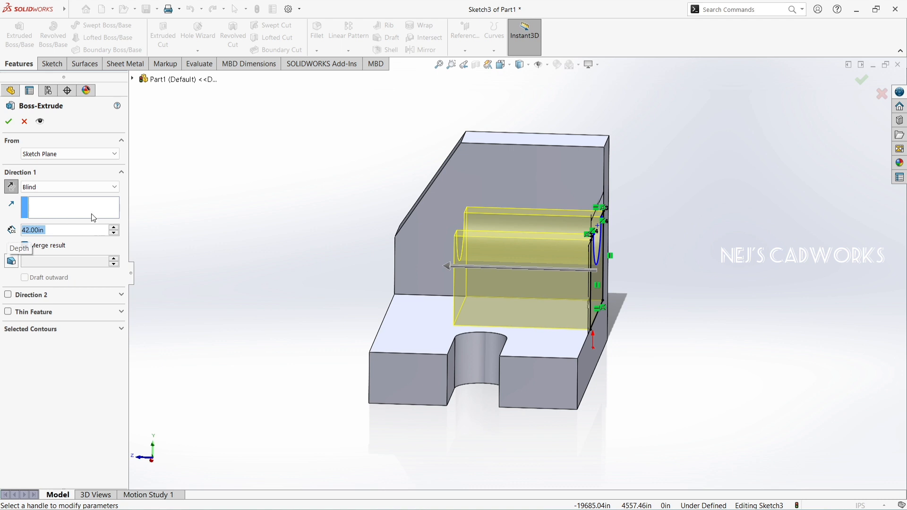
{"action": "left_click", "coordinate": [8, 121]}
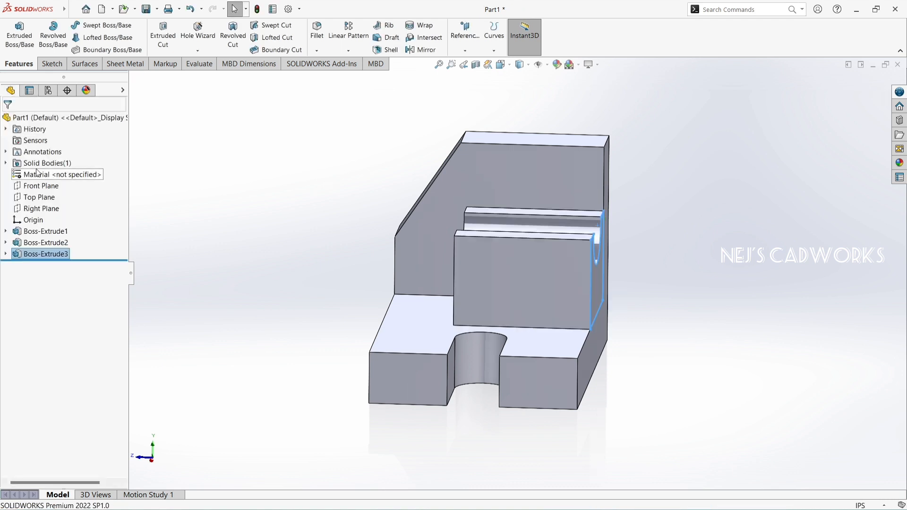
On the flush side face, sketch a closed triangle joining the grooved block's upper front corner, the base's upper front corner and the block's foot
{"action": "middle_click_drag", "start_coordinate": [639, 408], "coordinate": [475, 312]}
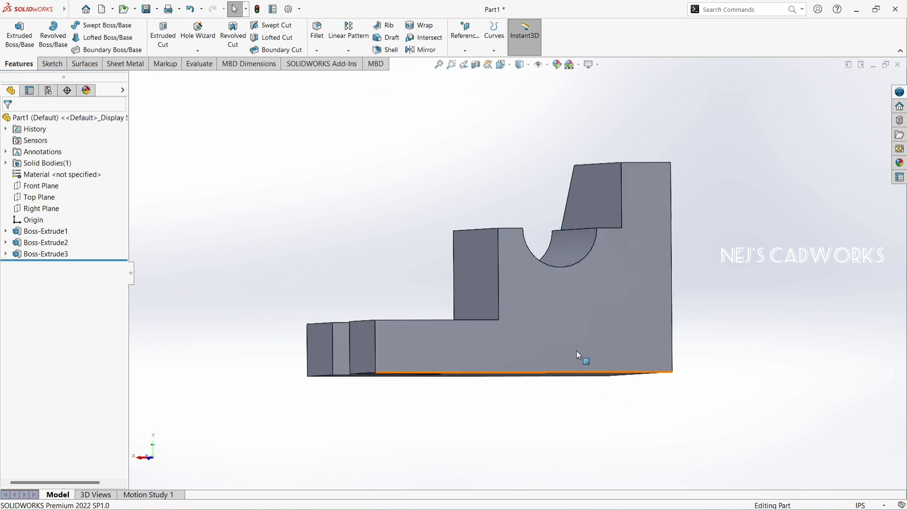
{"action": "middle_click_drag", "start_coordinate": [480, 358], "coordinate": [547, 407]}
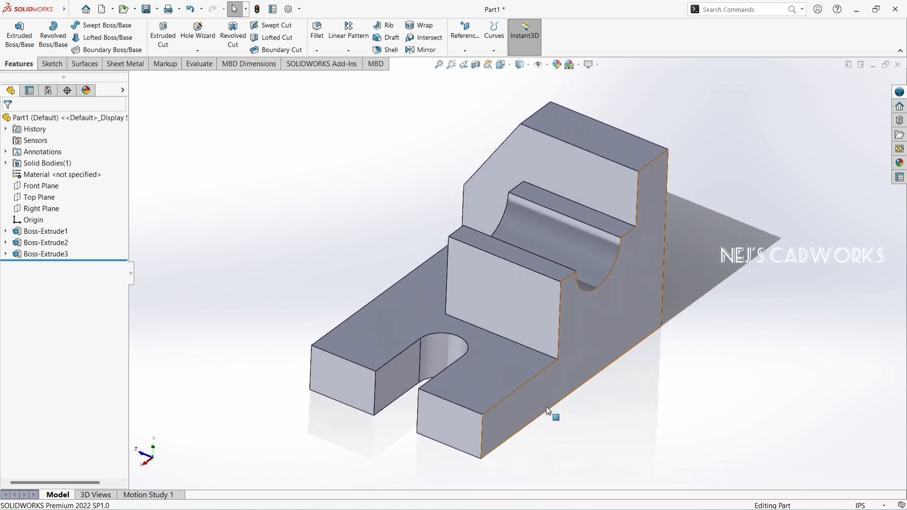
{"action": "left_click", "coordinate": [549, 392]}
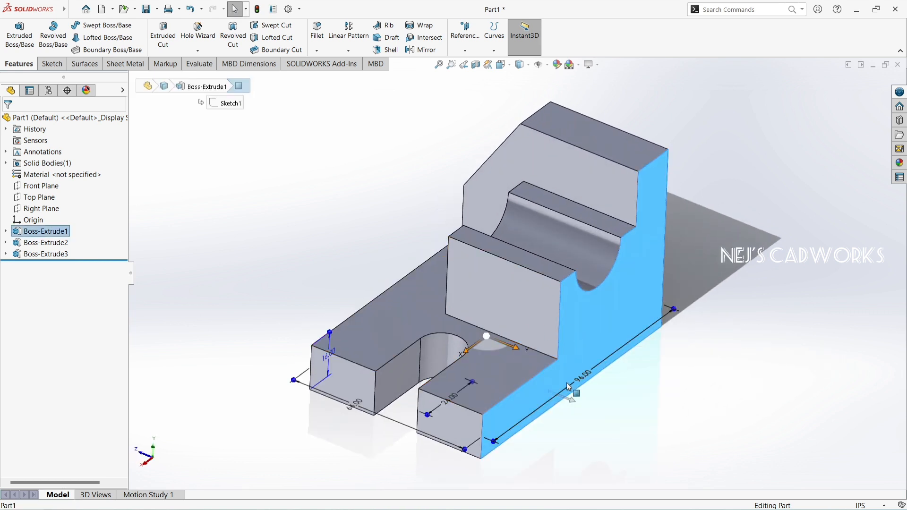
{"action": "left_click", "coordinate": [52, 64]}
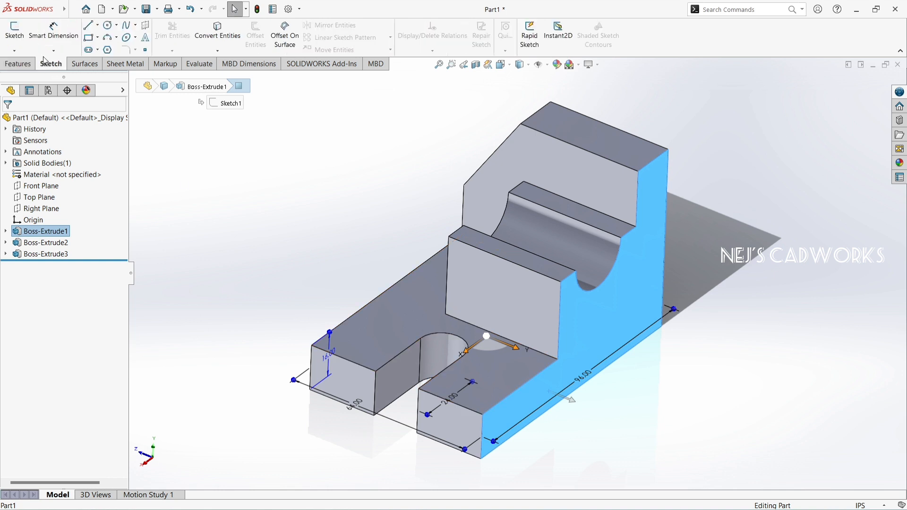
{"action": "left_click", "coordinate": [16, 44]}
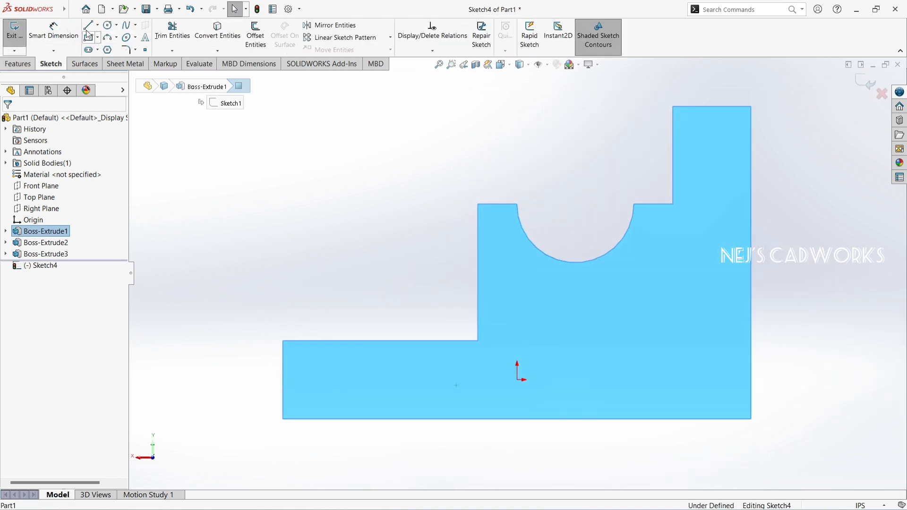
{"action": "left_click", "coordinate": [88, 25]}
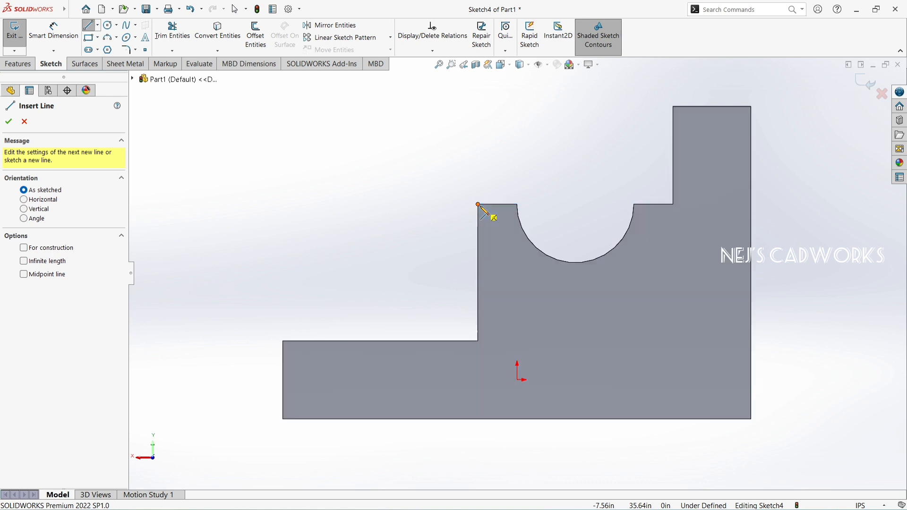
{"action": "left_click", "coordinate": [478, 205]}
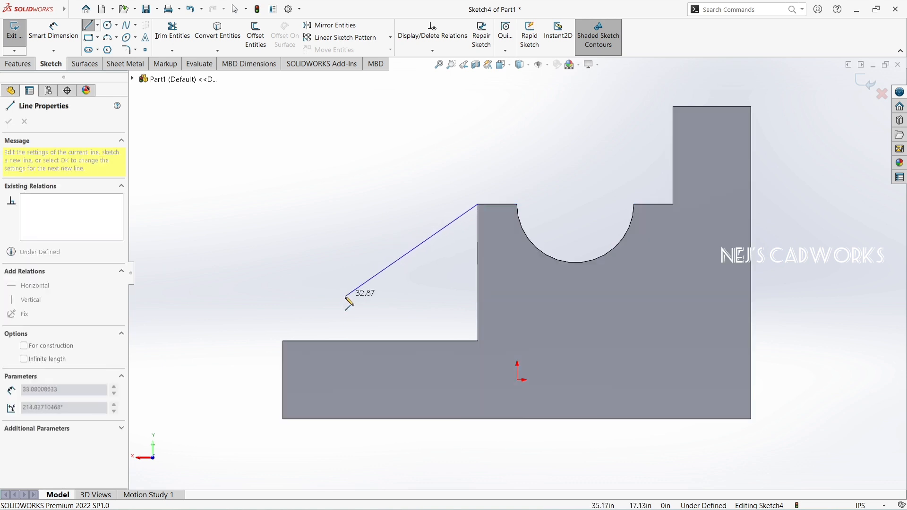
{"action": "left_click", "coordinate": [283, 341]}
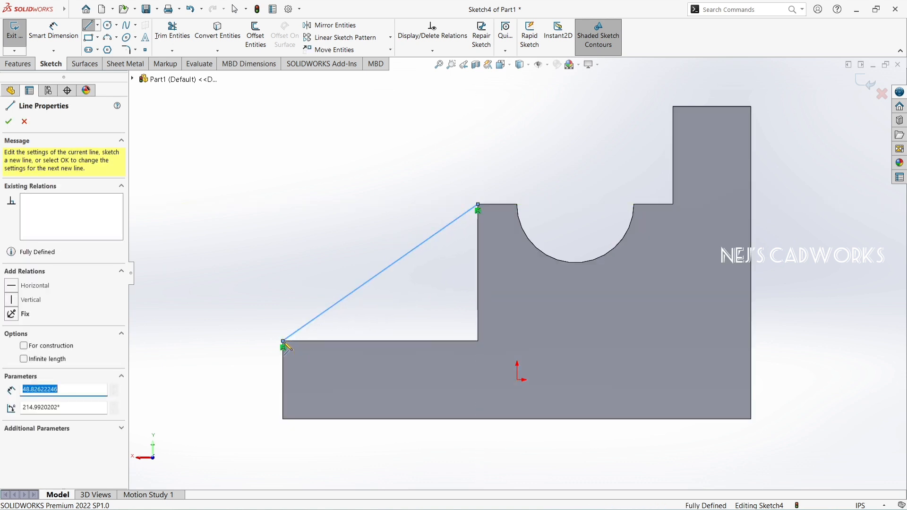
{"action": "left_click", "coordinate": [478, 341]}
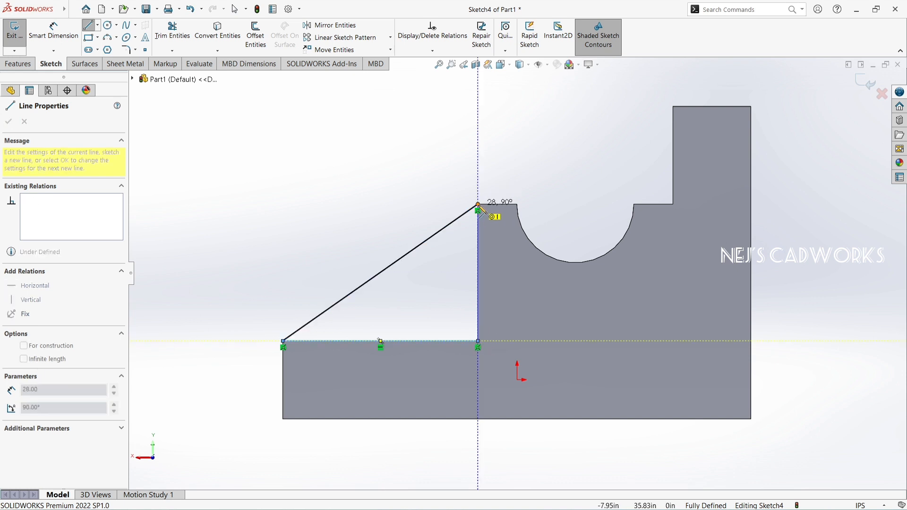
{"action": "left_click", "coordinate": [478, 205]}
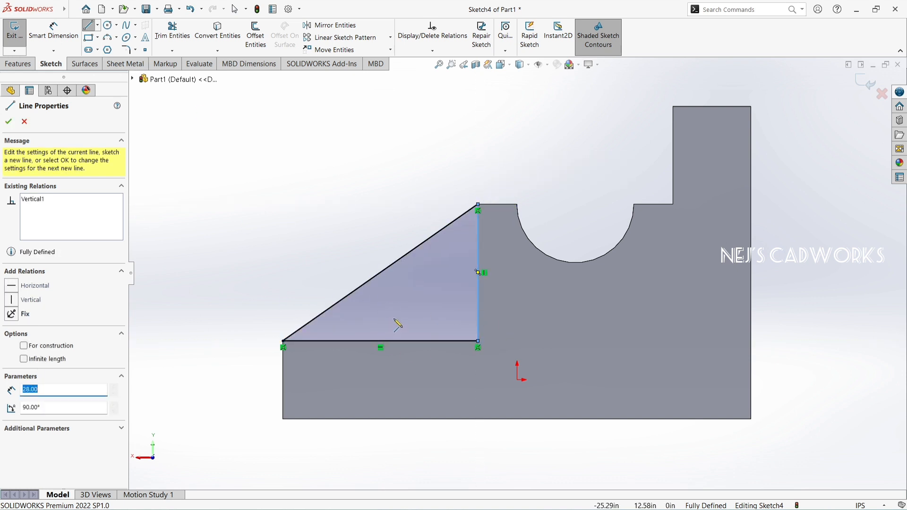
Extrude the triangle as a merged rib to a blind depth of 12 in, reversed so it runs inward over the base
{"action": "scroll", "coordinate": [391, 328], "scroll_direction": "up", "scroll_amount": 1}
{"action": "scroll", "coordinate": [391, 328], "scroll_direction": "down", "scroll_amount": 1}
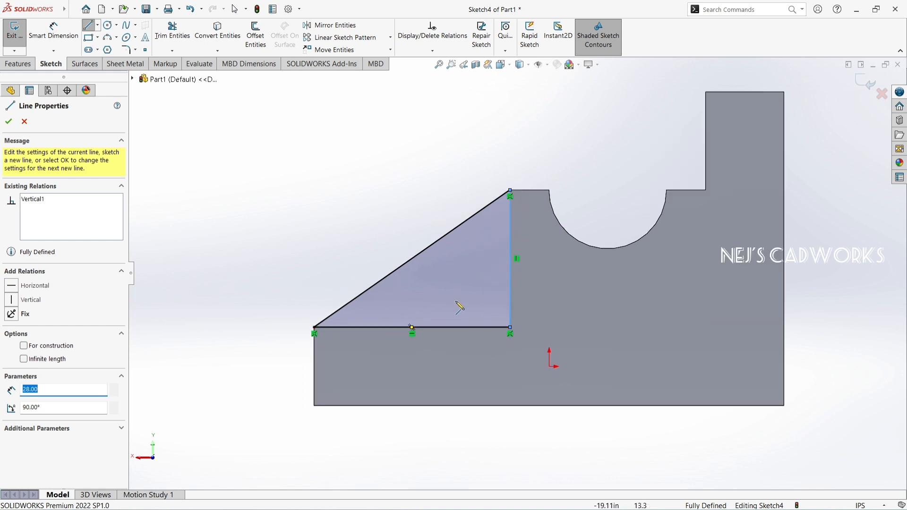
{"action": "left_click", "coordinate": [15, 64]}
{"action": "left_click", "coordinate": [19, 33]}
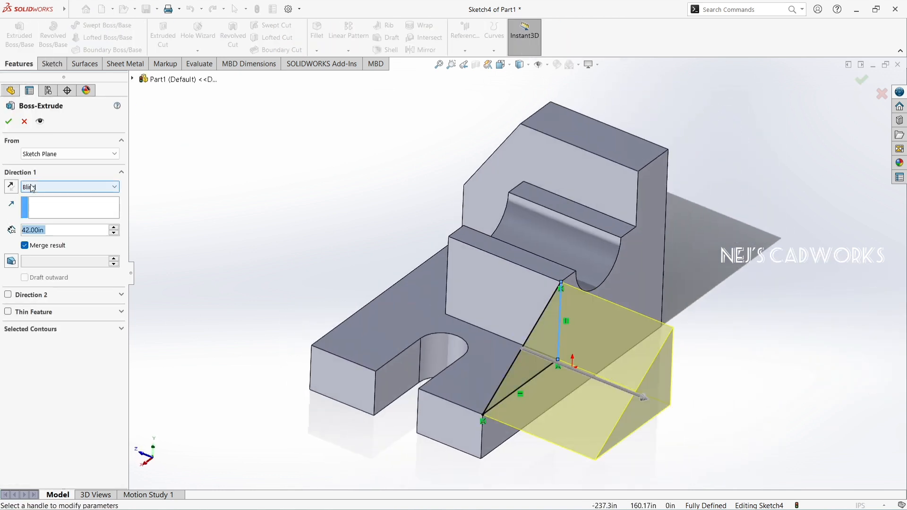
{"action": "left_click", "coordinate": [27, 185]}
{"action": "left_click", "coordinate": [26, 188]}
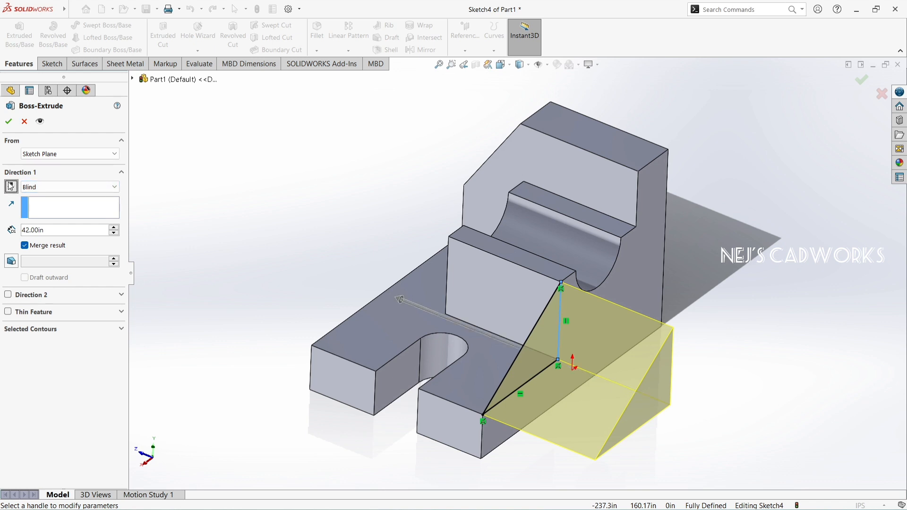
{"action": "left_click", "coordinate": [10, 188]}
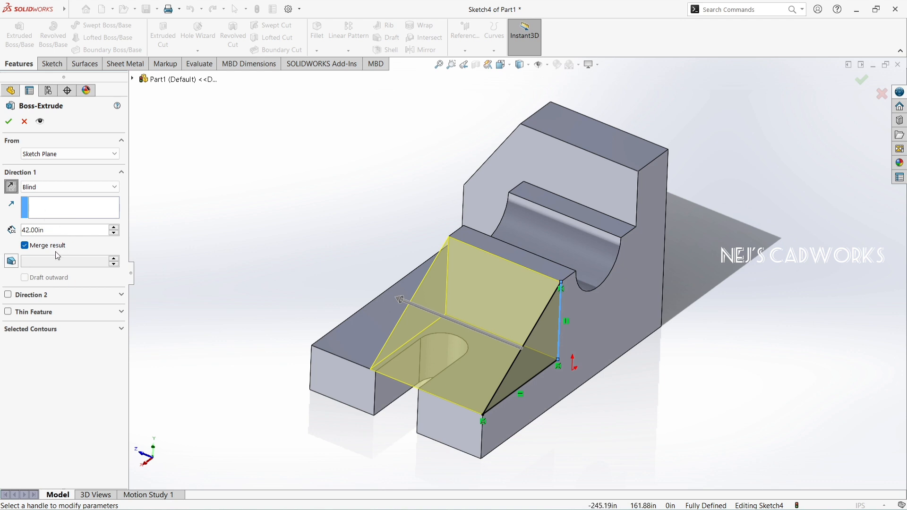
{"action": "left_click_drag", "start_coordinate": [58, 234], "coordinate": [7, 230]}
{"action": "type", "text": "12"}
{"action": "key", "text": "Return"}
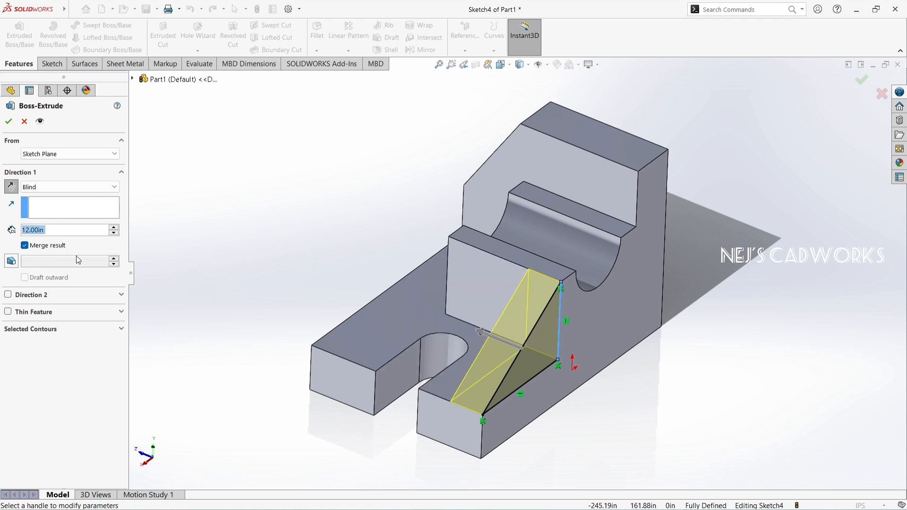
{"action": "left_click", "coordinate": [4, 122]}
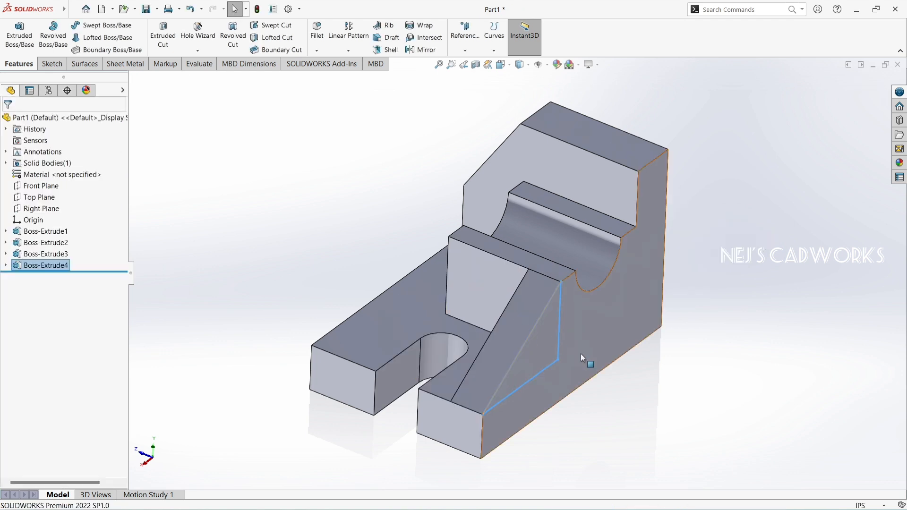
{"action": "left_click", "coordinate": [632, 378]}
{"action": "mouse_move", "coordinate": [528, 400]}
{"action": "middle_mouse_down"}
{"action": "mouse_move", "coordinate": [593, 378]}
{"action": "mouse_move", "coordinate": [724, 377]}
{"action": "mouse_move", "coordinate": [595, 471]}
{"action": "mouse_move", "coordinate": [618, 484]}
{"action": "middle_mouse_up"}
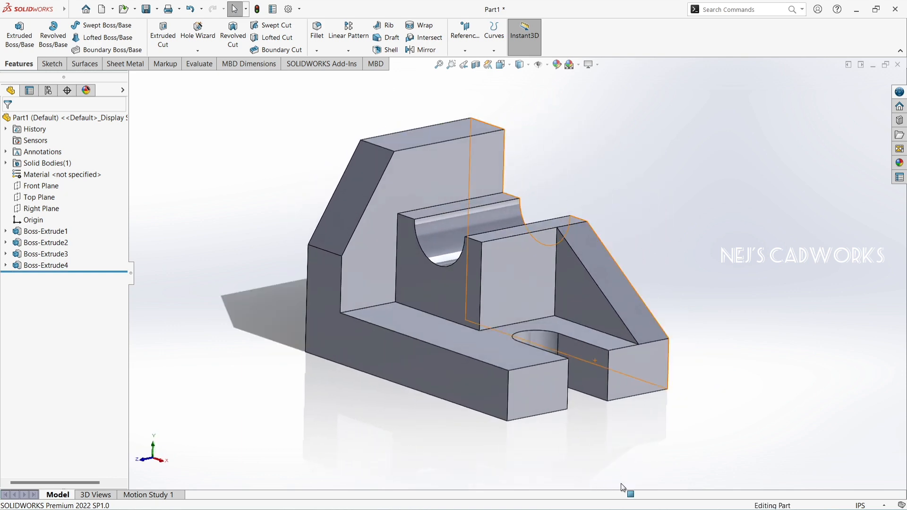
{"action": "scroll", "coordinate": [503, 134], "scroll_direction": "up", "scroll_amount": 1}
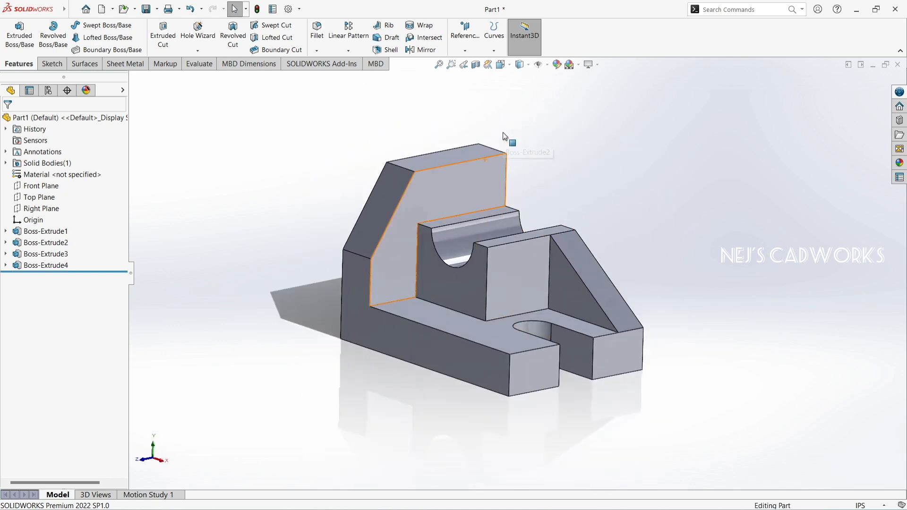
{"action": "scroll", "coordinate": [503, 117], "scroll_direction": "down", "scroll_amount": 1}
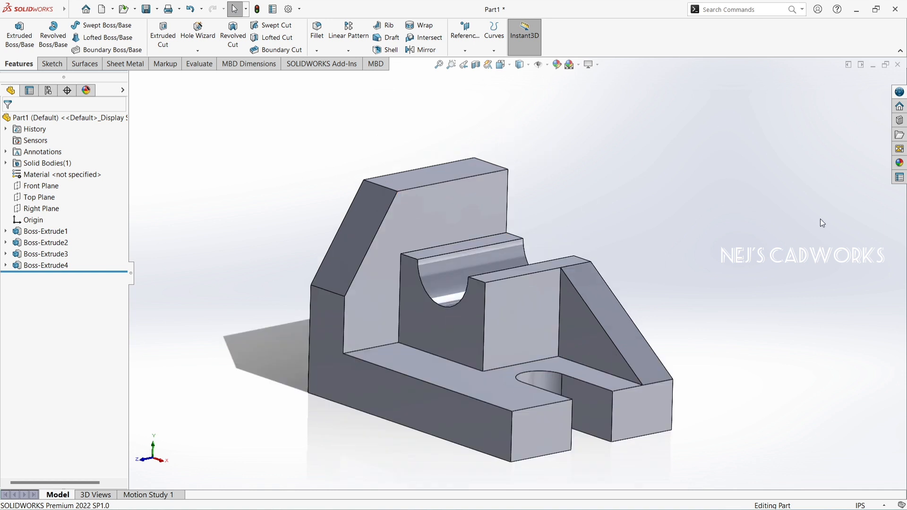